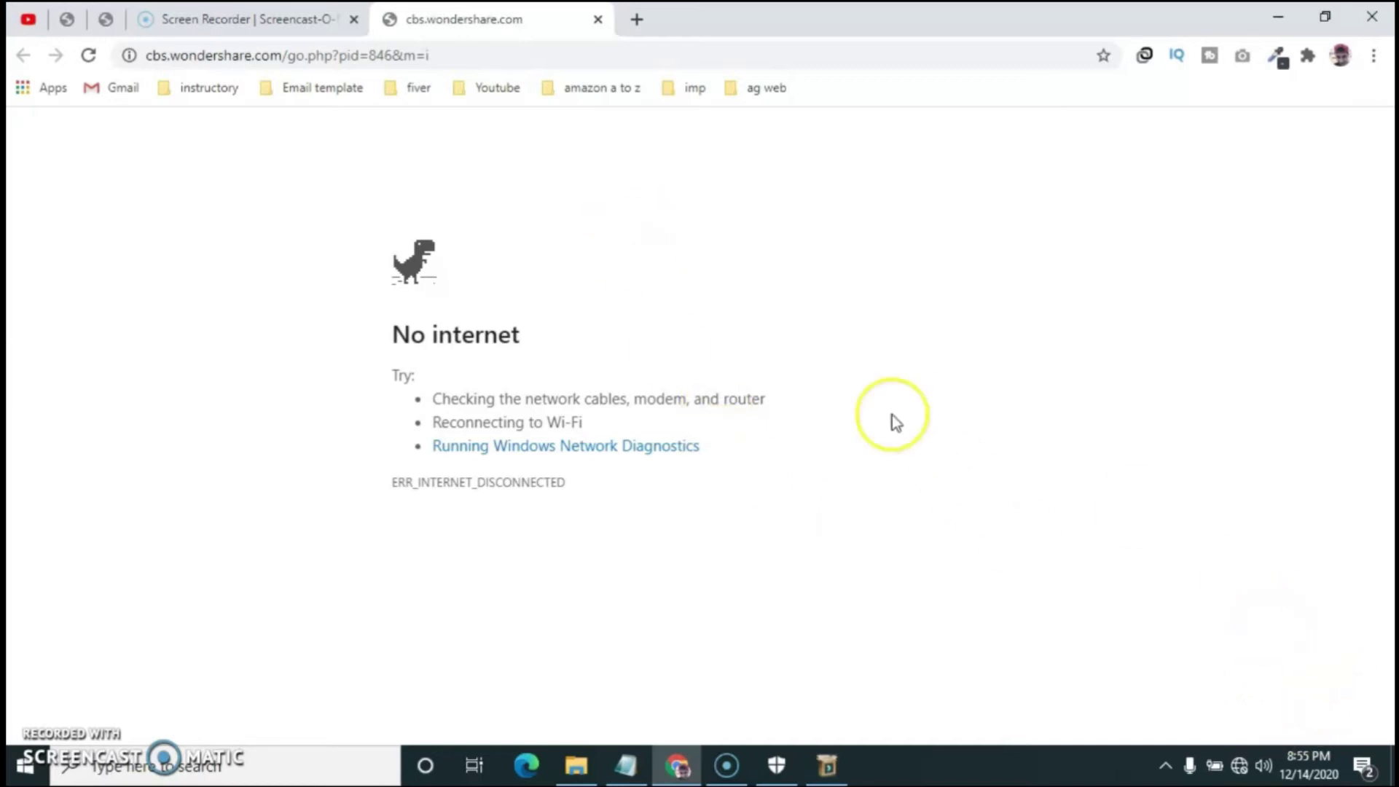
Step: Close the offline browser tab, launch Filmora9 from the finished installer and start a new 16:9 project
left_click(597, 19)
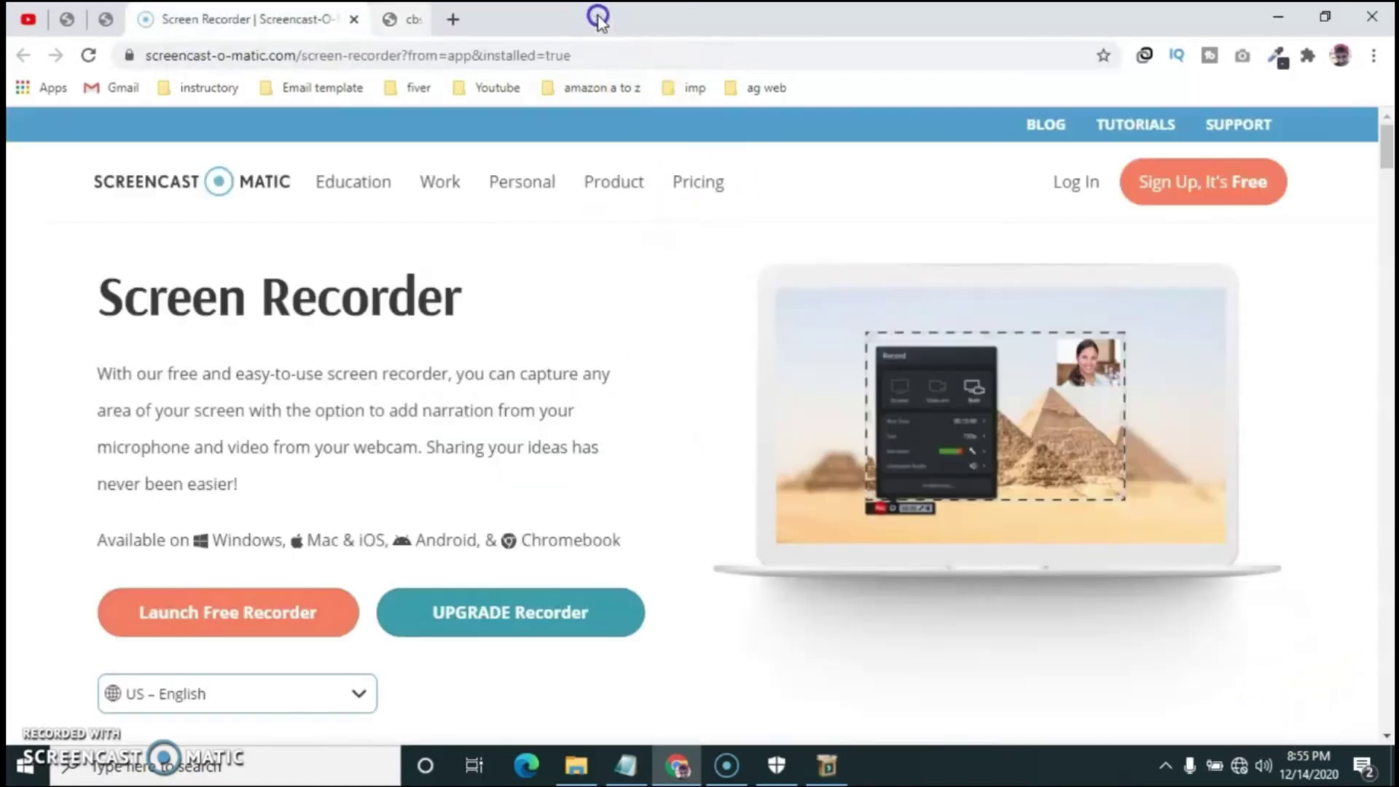
left_click(833, 758)
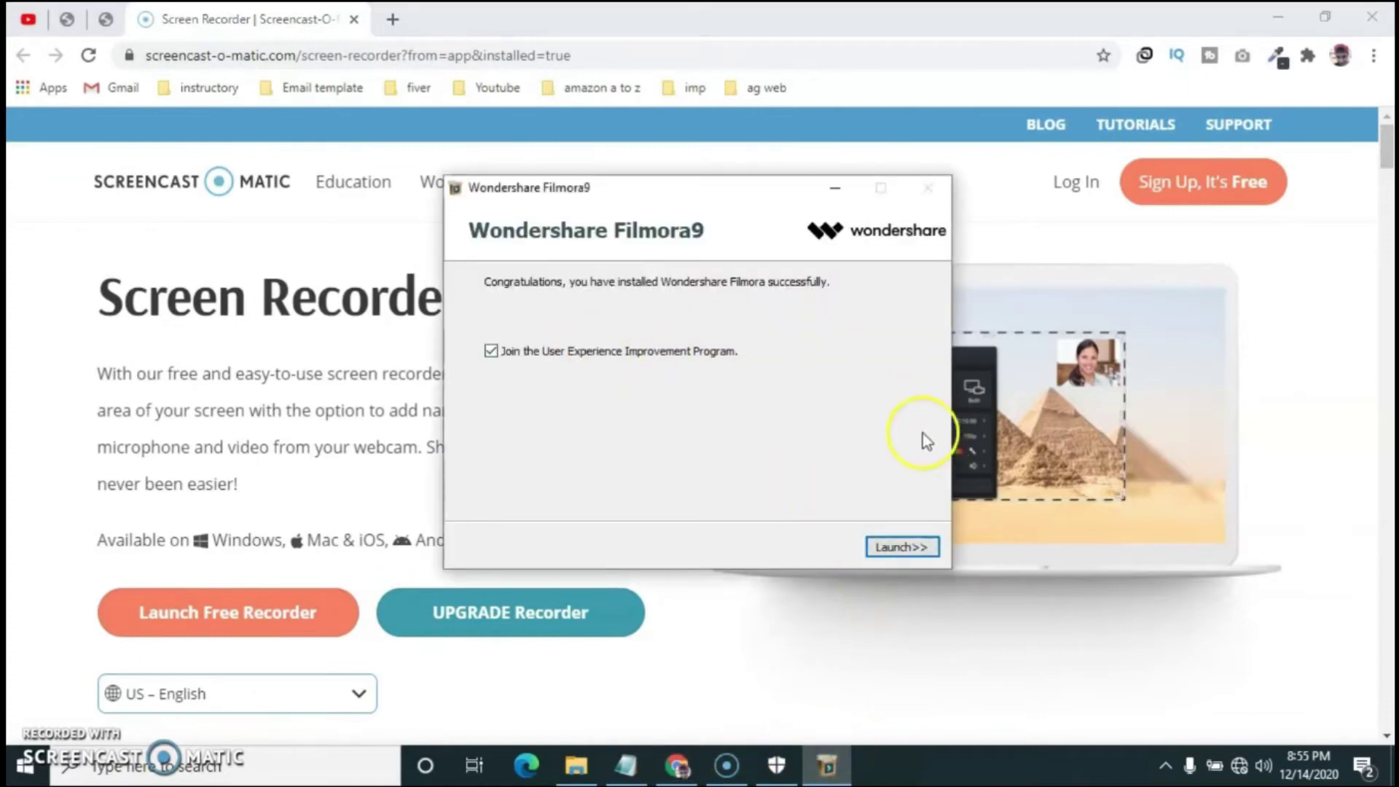
left_click_drag(724, 188, 653, 154)
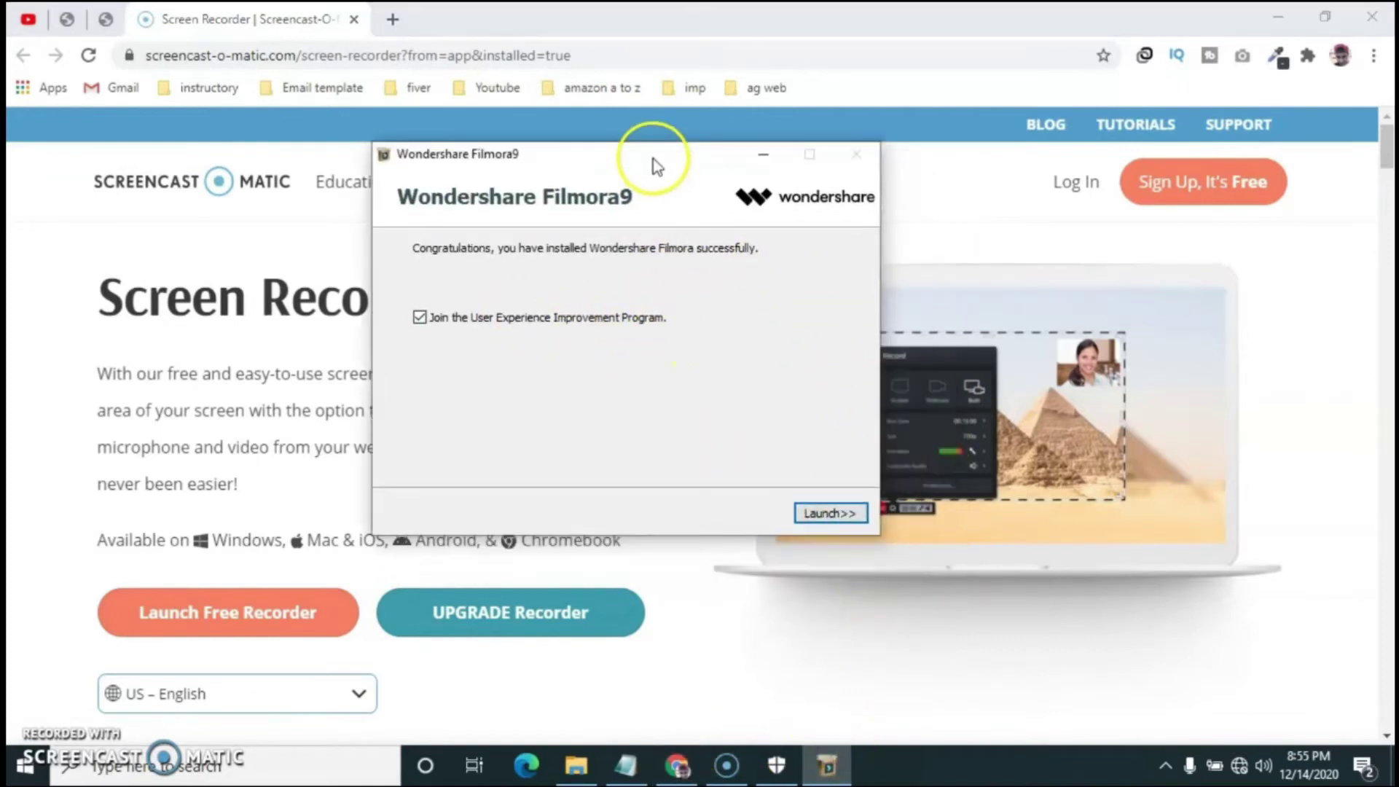
left_click(831, 512)
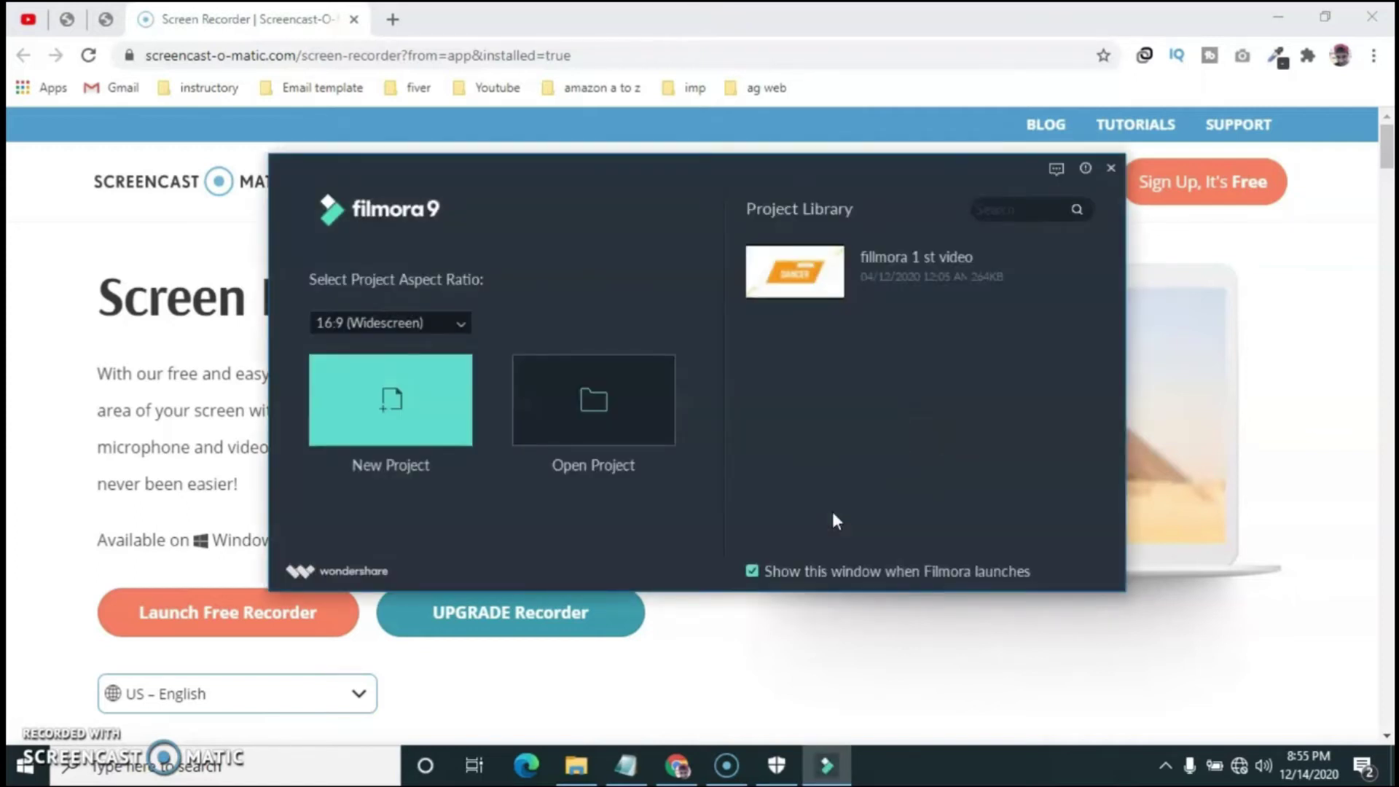
left_click(417, 406)
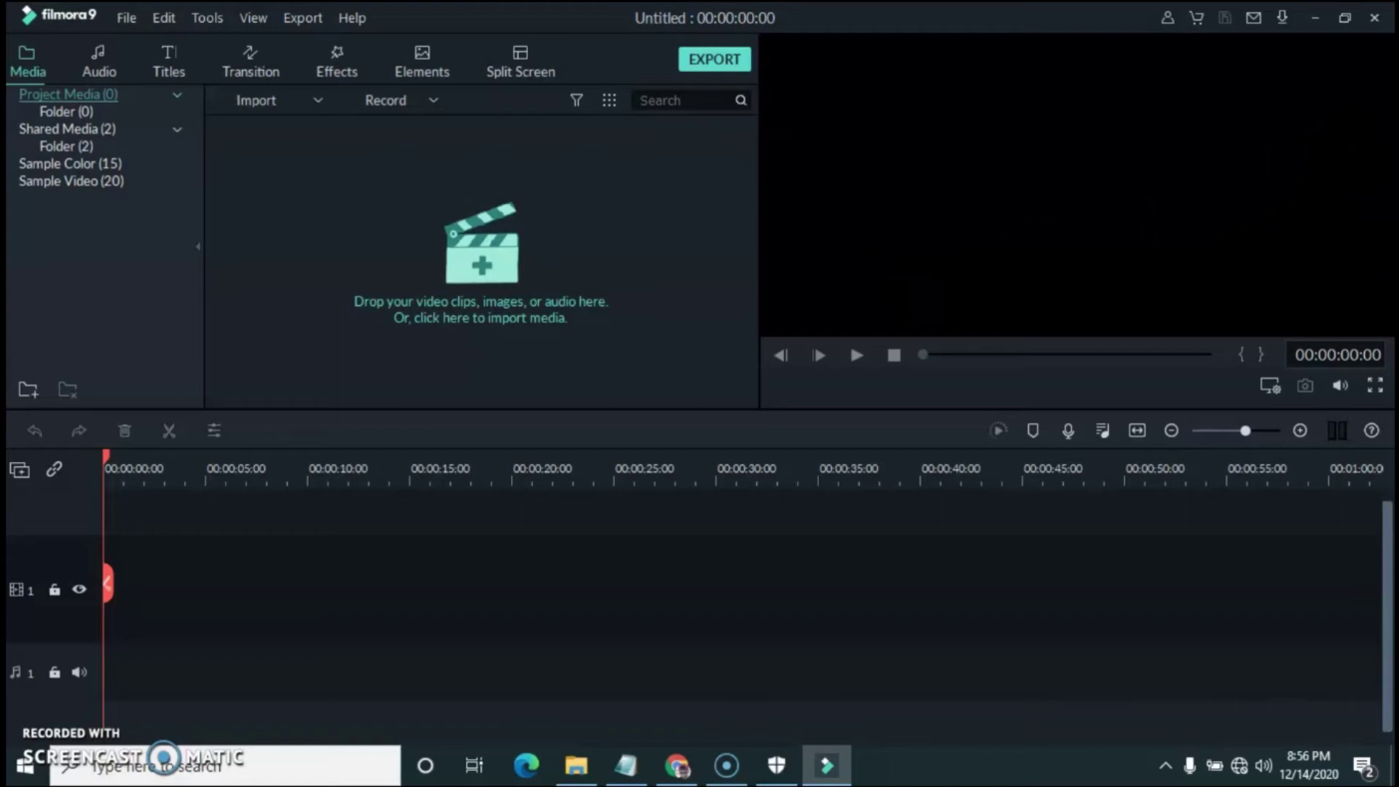
Step: Close Filmora9 and minimise the browser to get back to the installer's folder
left_click(1374, 19)
left_click(1270, 20)
right_click(740, 166)
left_click(789, 234)
left_click_drag(465, 169, 204, 144)
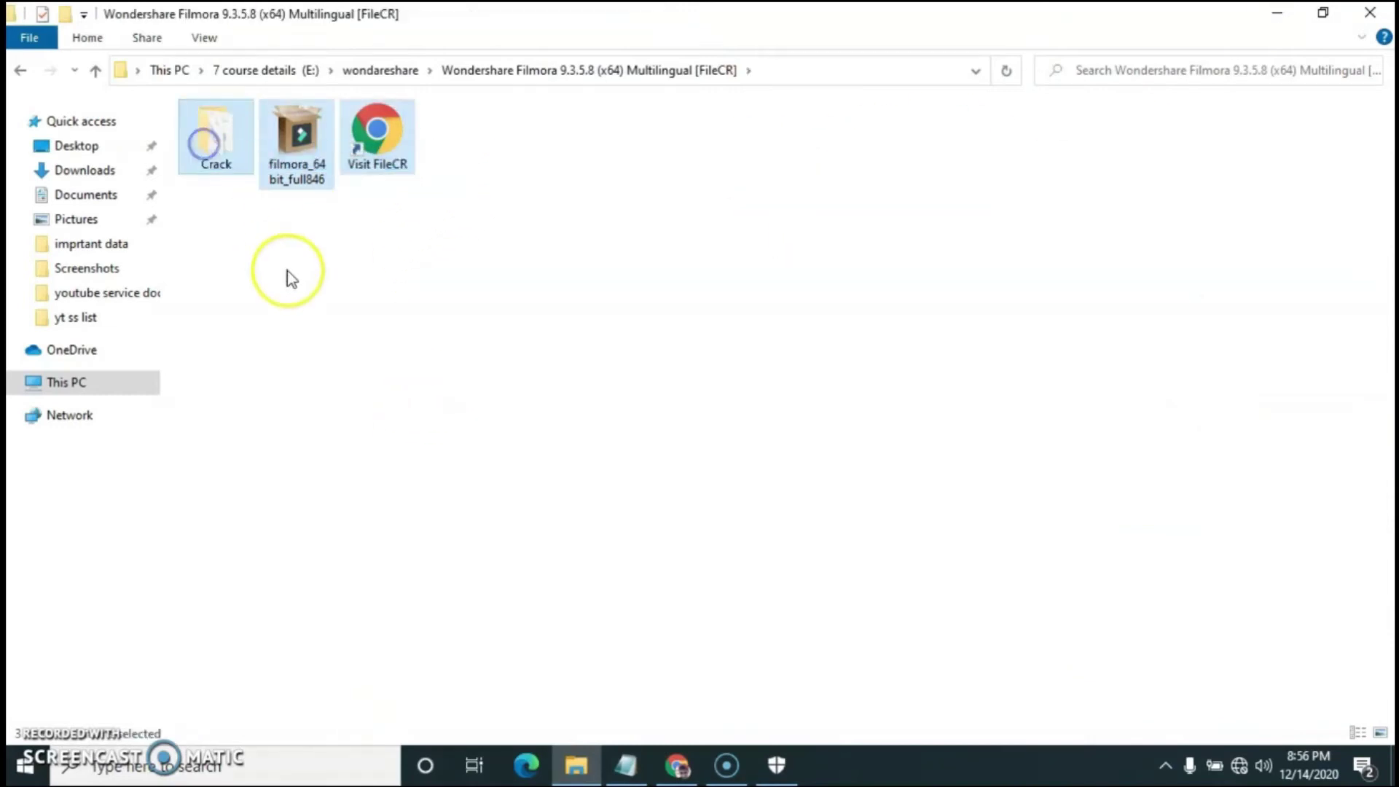
right_click(284, 274)
left_click(356, 351)
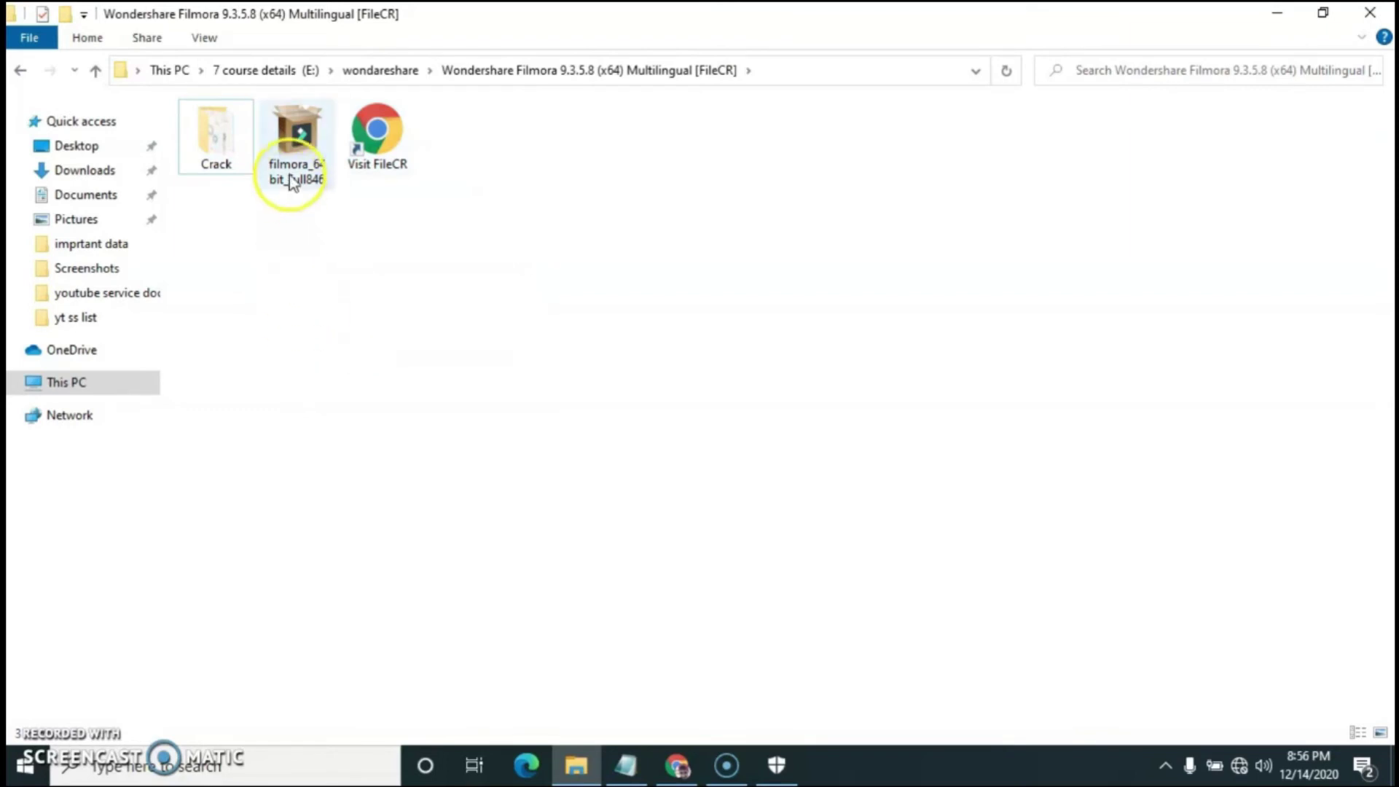
left_click(261, 297)
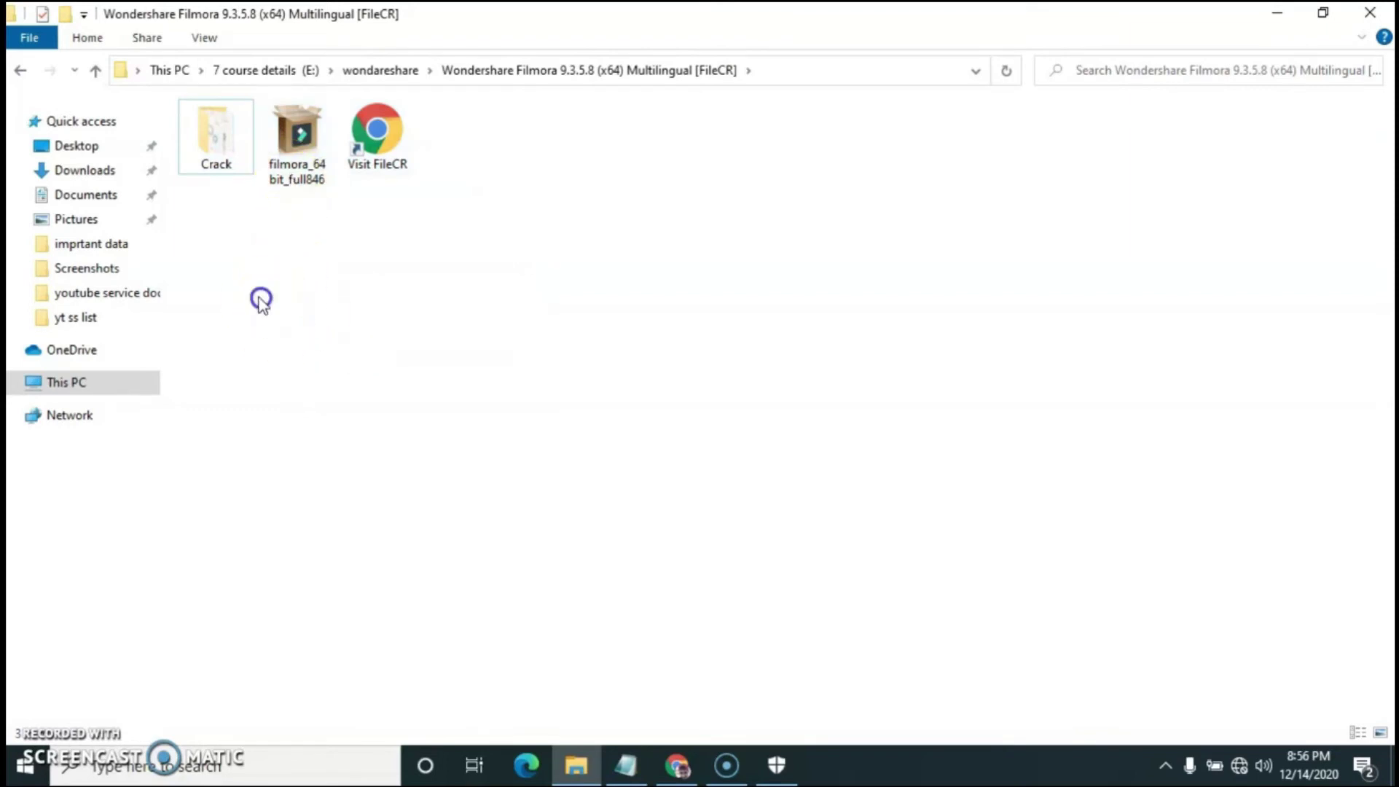
Step: Copy PYG64.dll and winmm.dll from the Crack folder
double_click(210, 144)
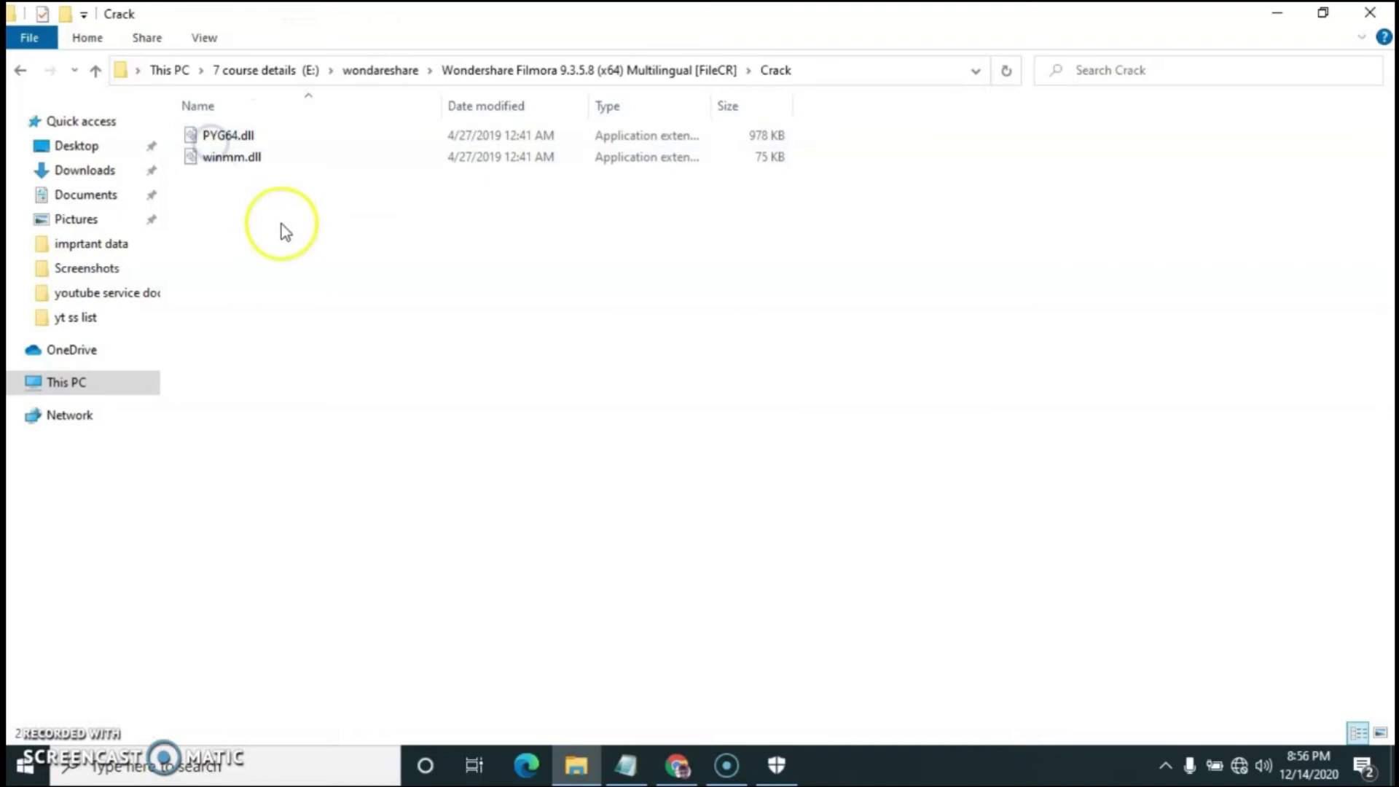
left_click_drag(260, 240, 244, 135)
right_click(244, 137)
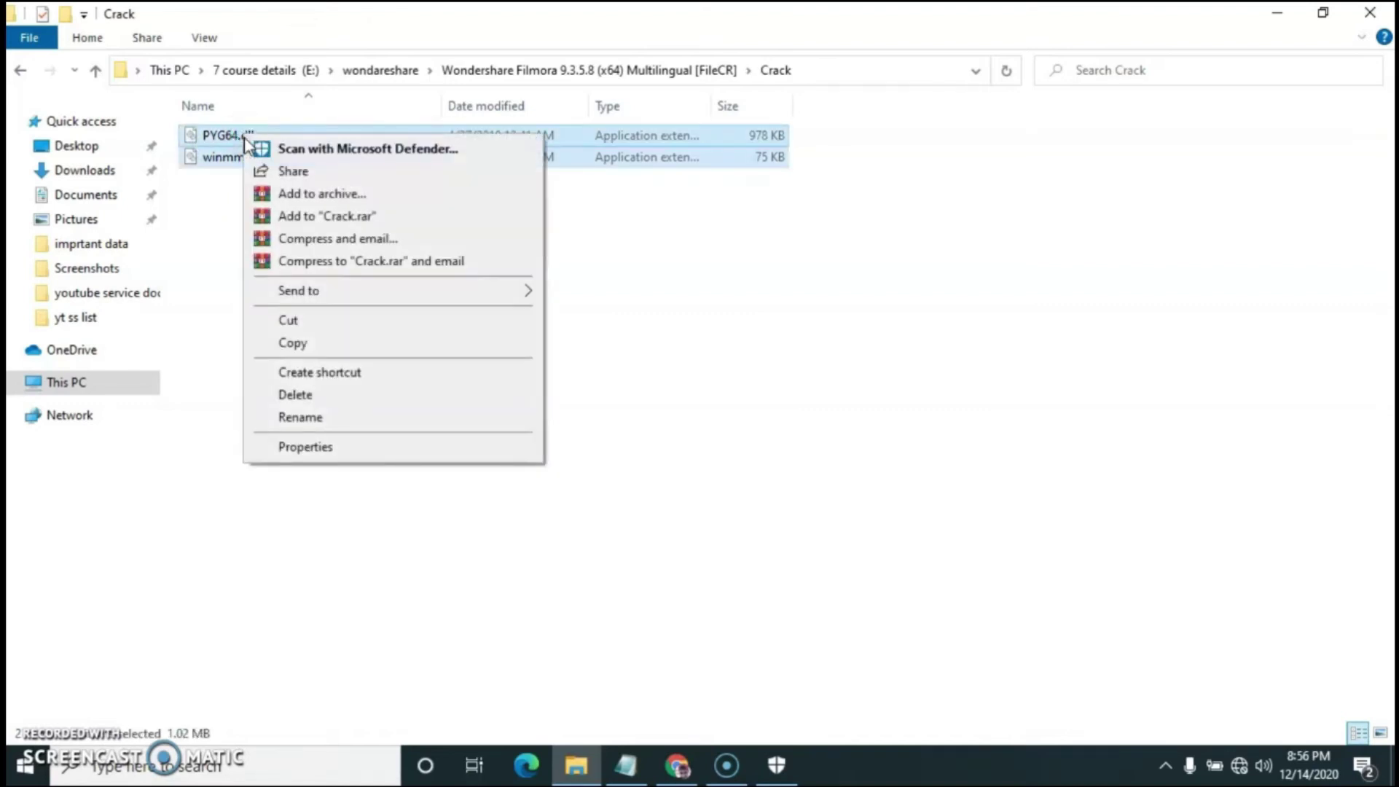
left_click(293, 341)
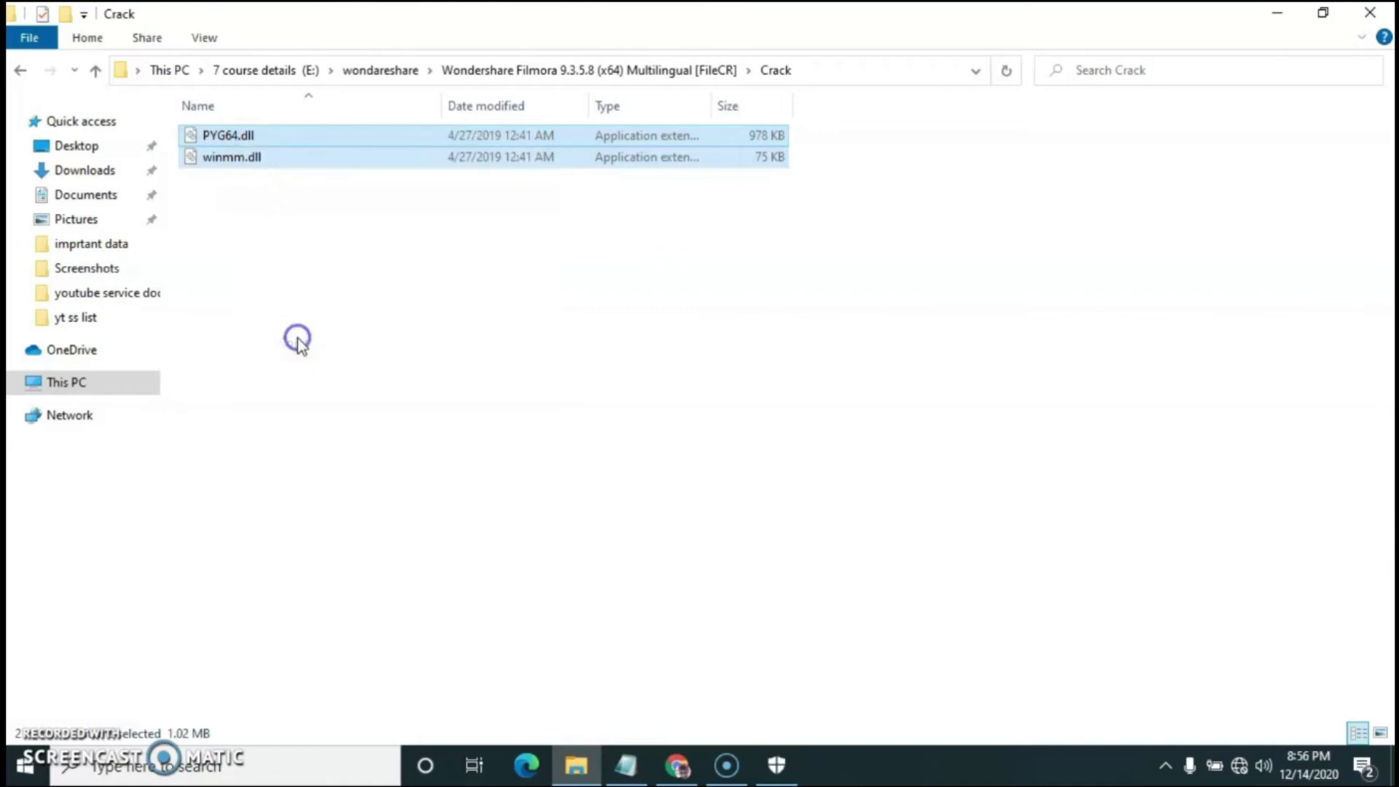
Step: Open the Filmora9 installation folder under Program Files > Wondershare on Local Disk (C:)
left_click(124, 386)
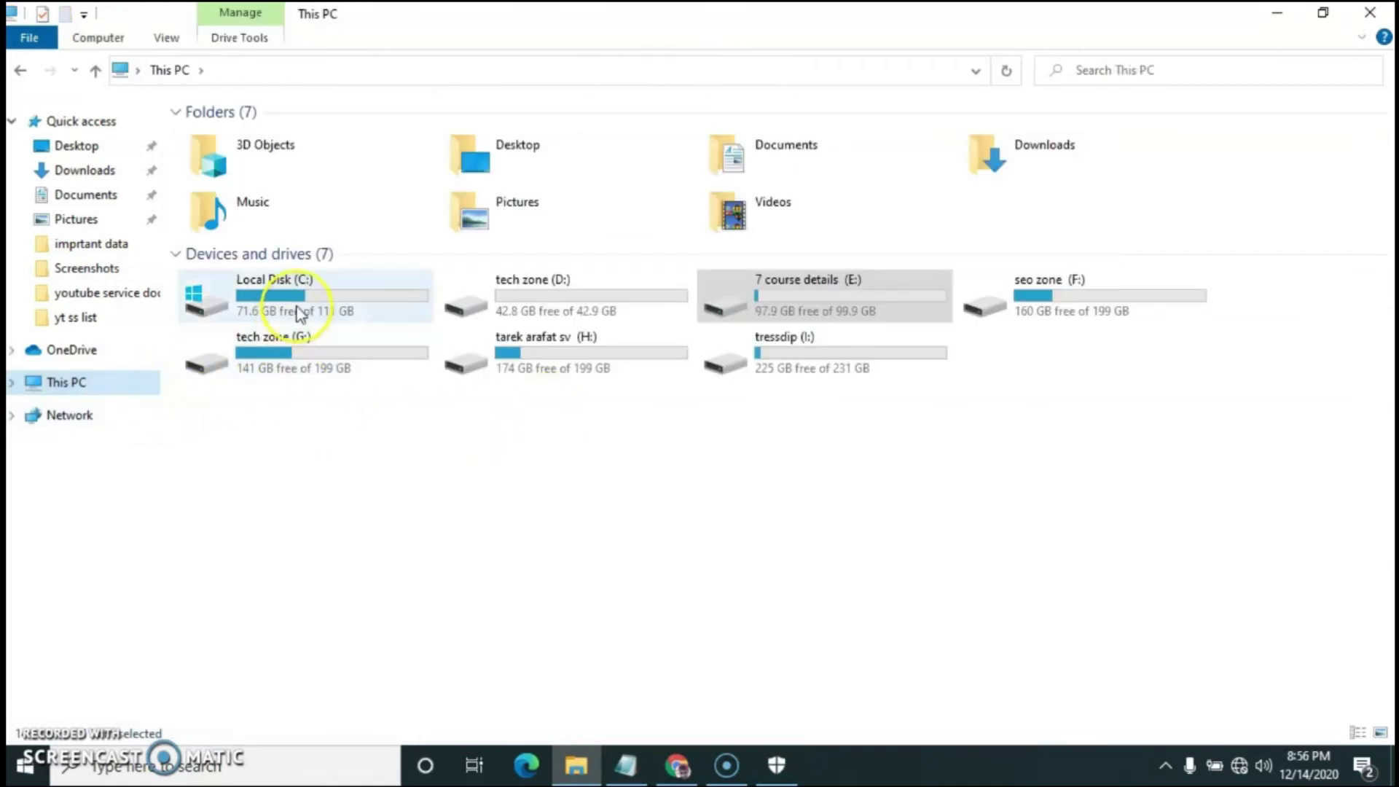
double_click(307, 312)
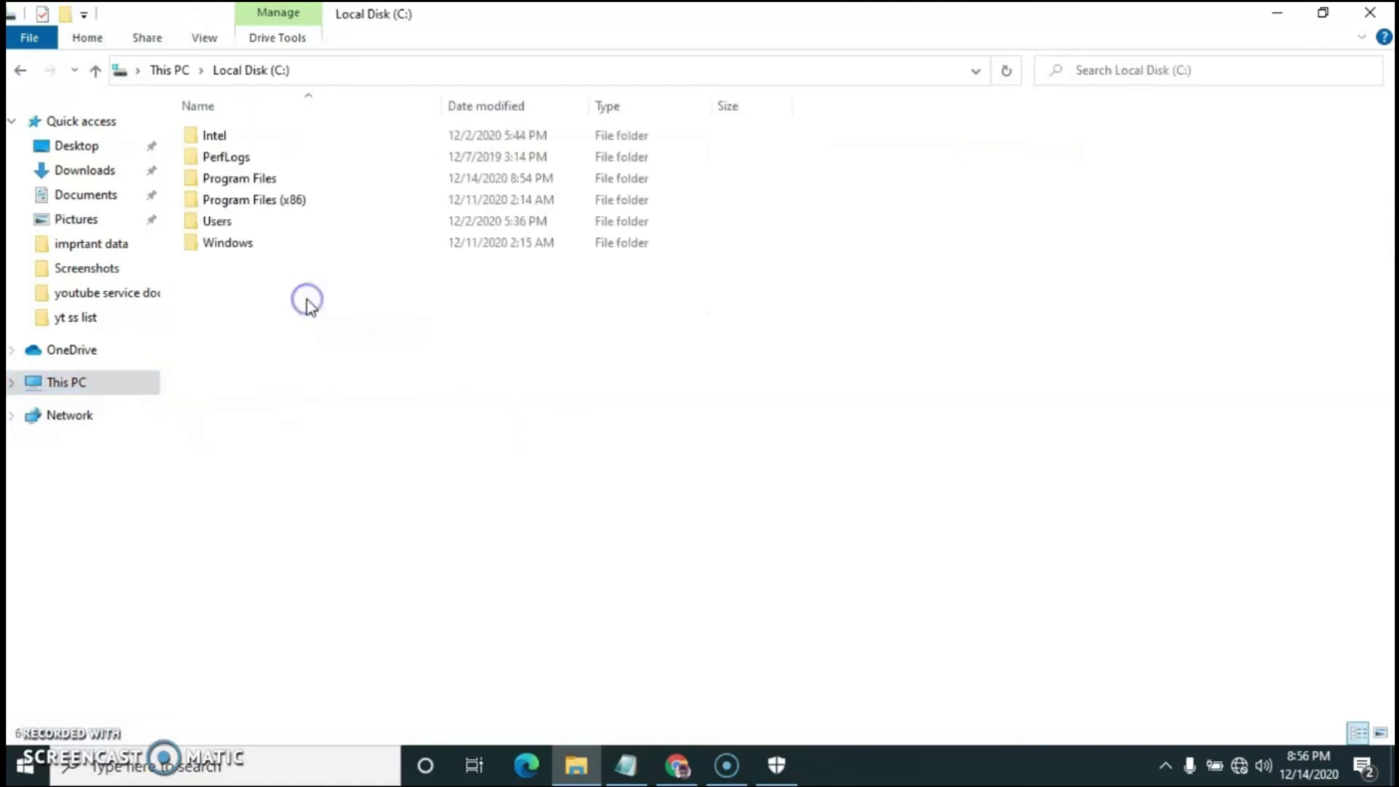
double_click(268, 182)
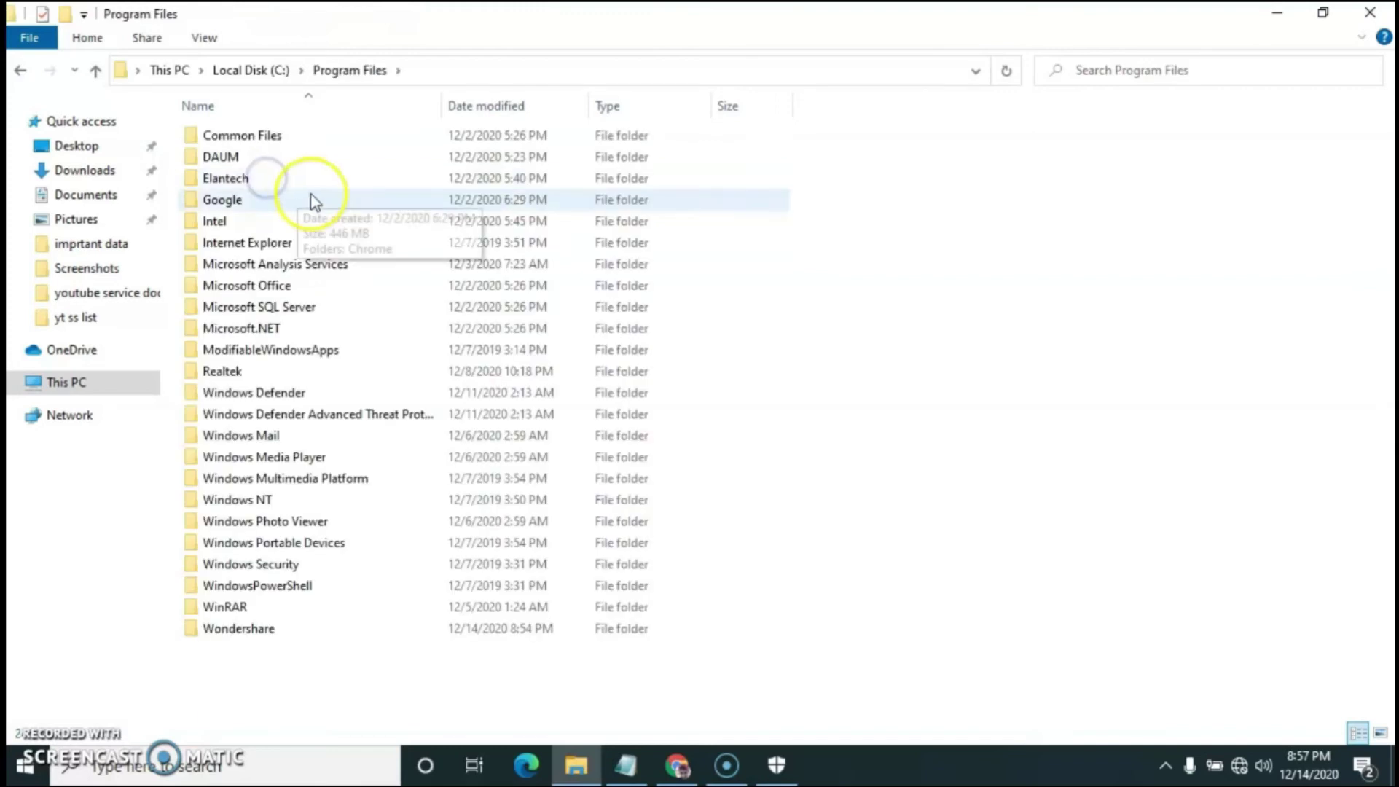
left_click_drag(372, 632, 452, 142)
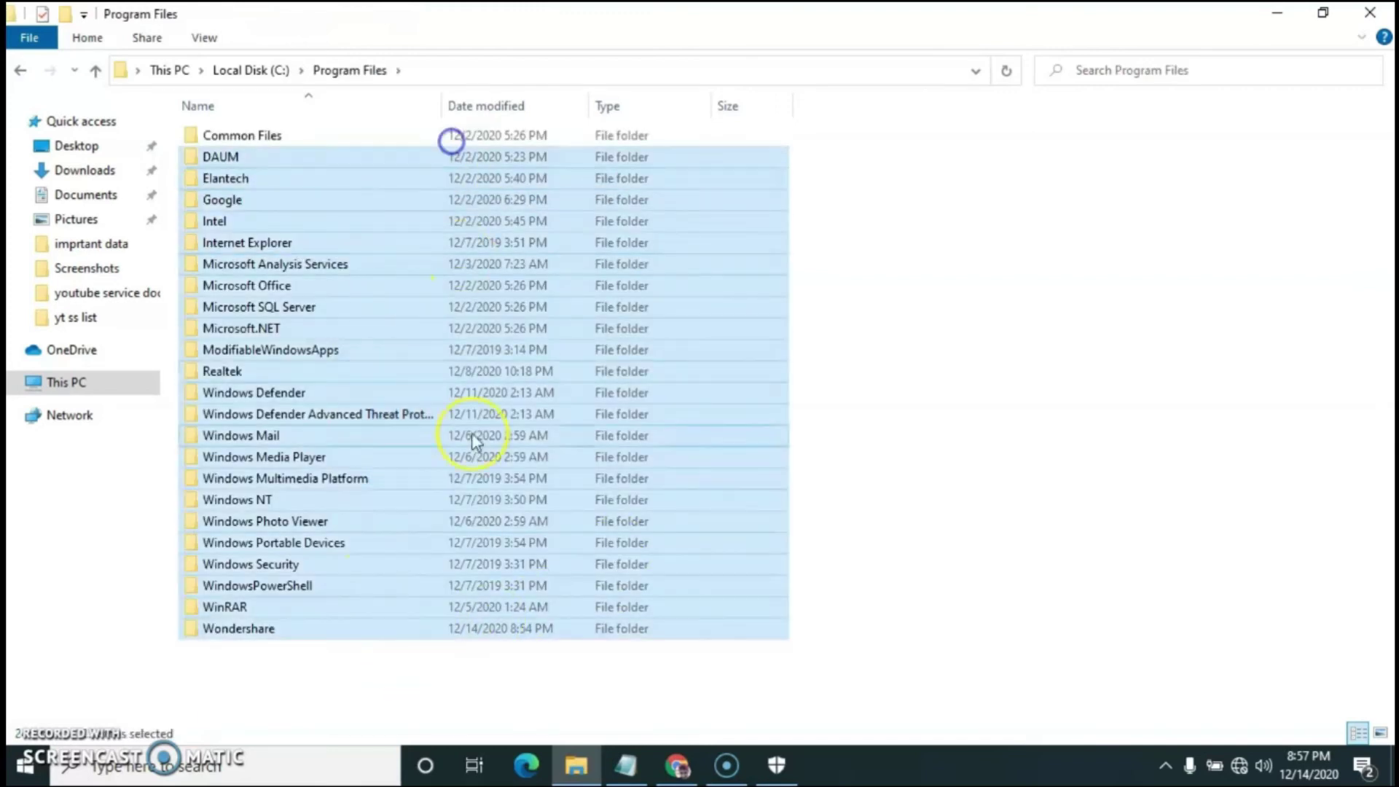
left_click(379, 679)
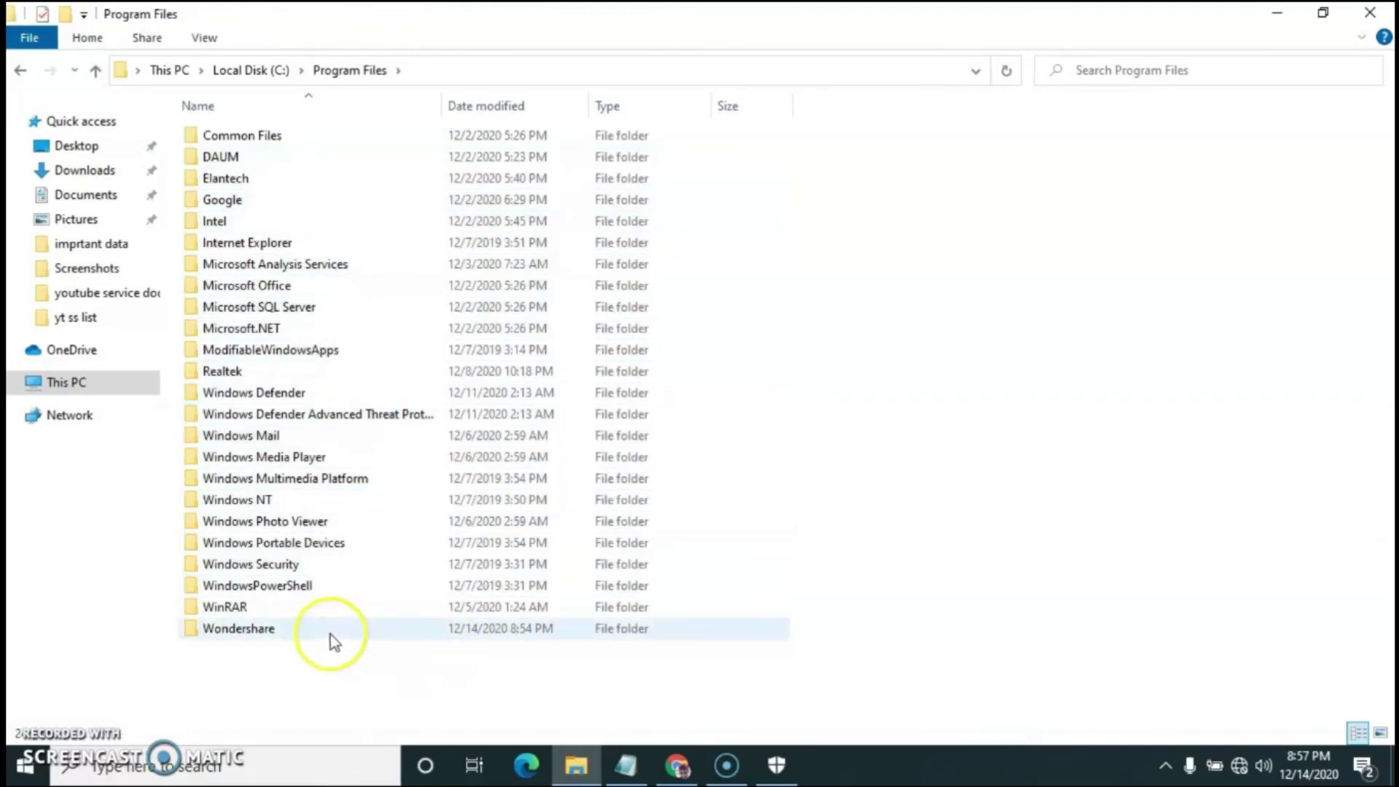
double_click(330, 631)
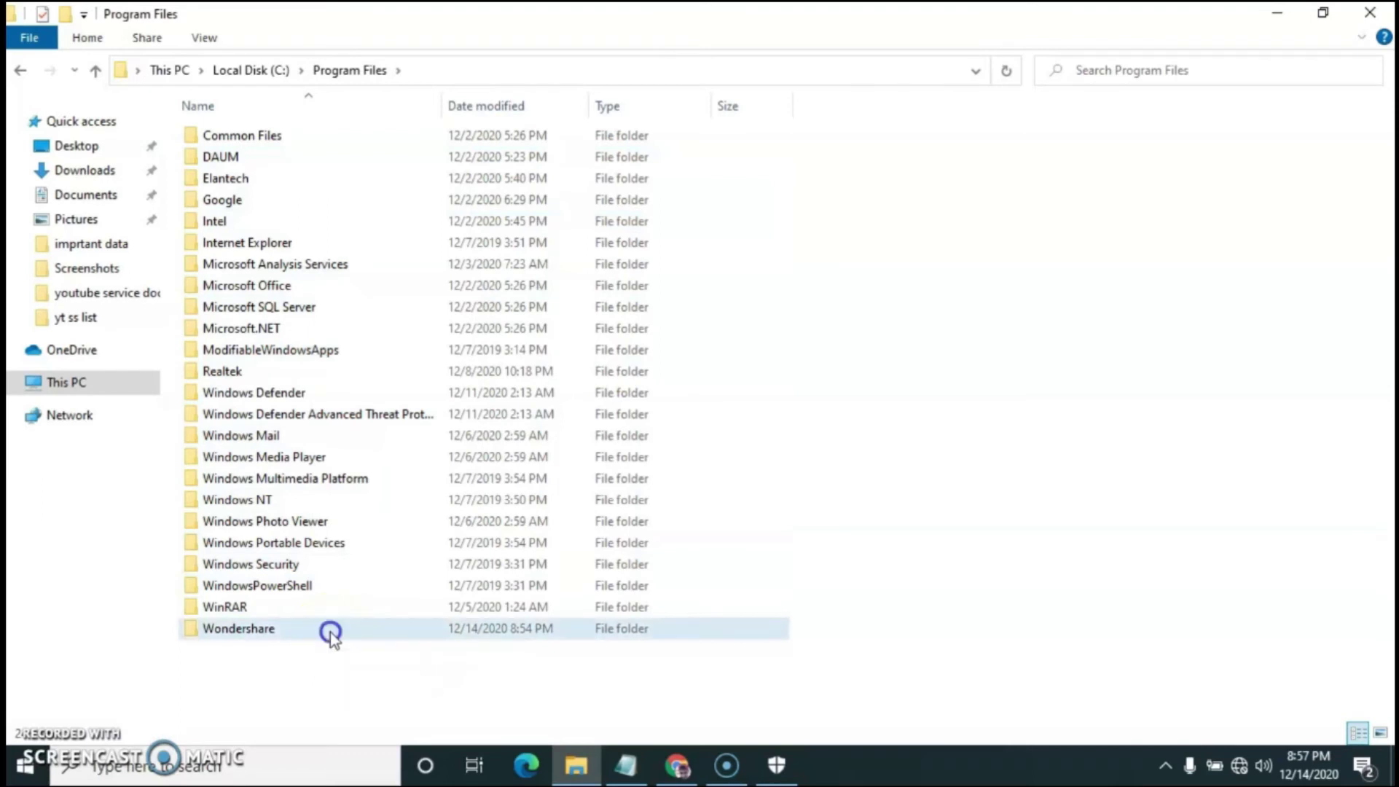
double_click(261, 143)
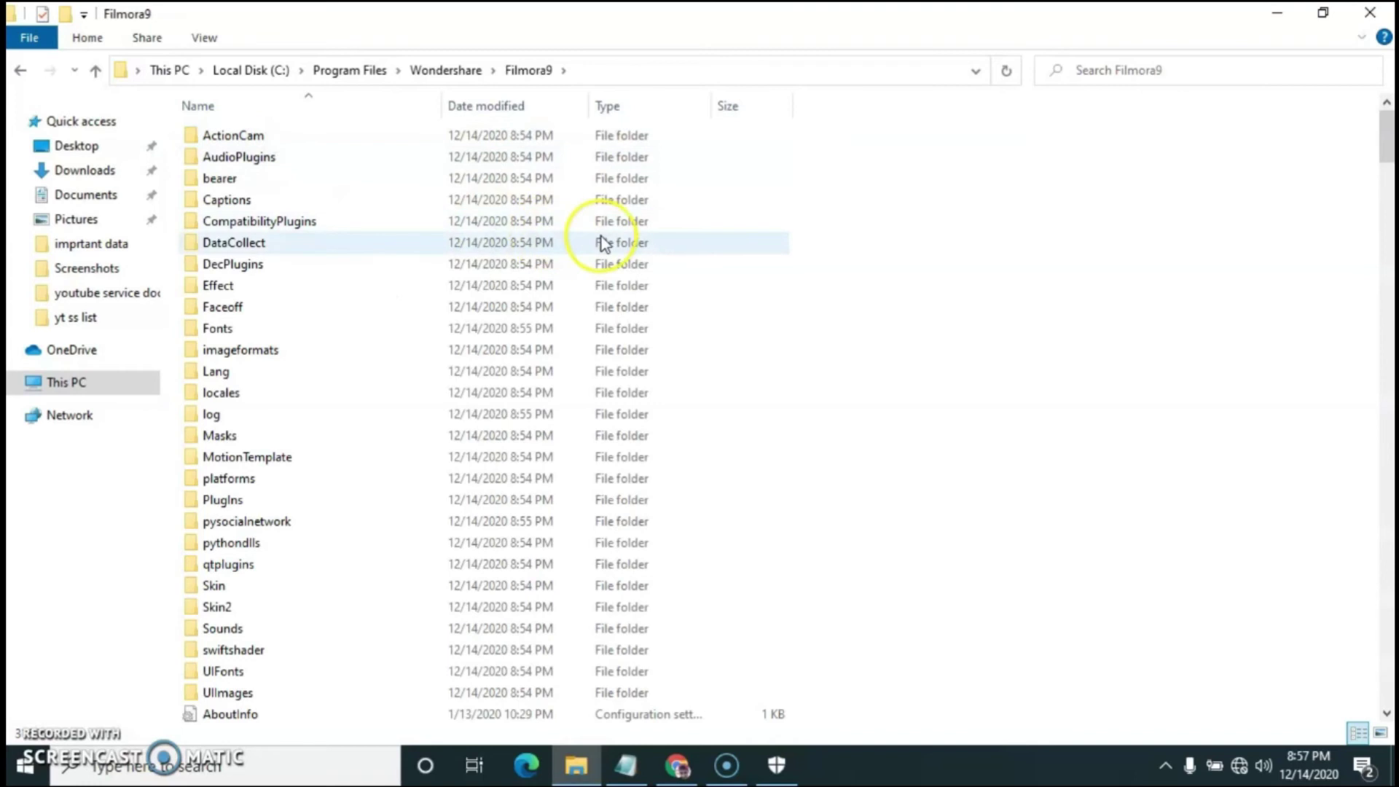
Step: Paste the two copied DLL files into the Filmora9 folder, check for PYG64.dll in the file list and close the folder window
scroll(374, 320, "down", 18)
scroll(379, 321, "down", 20)
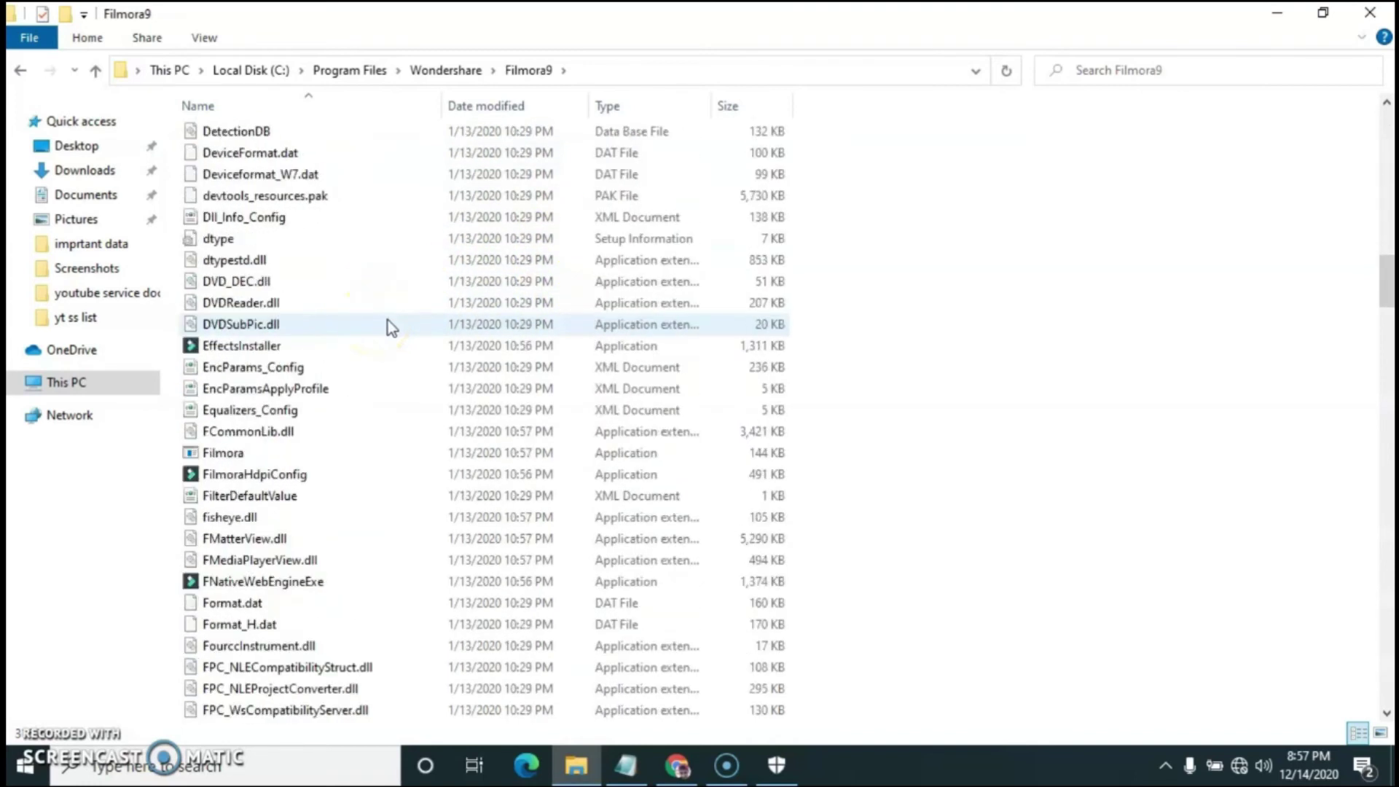
scroll(396, 322, "down", 12)
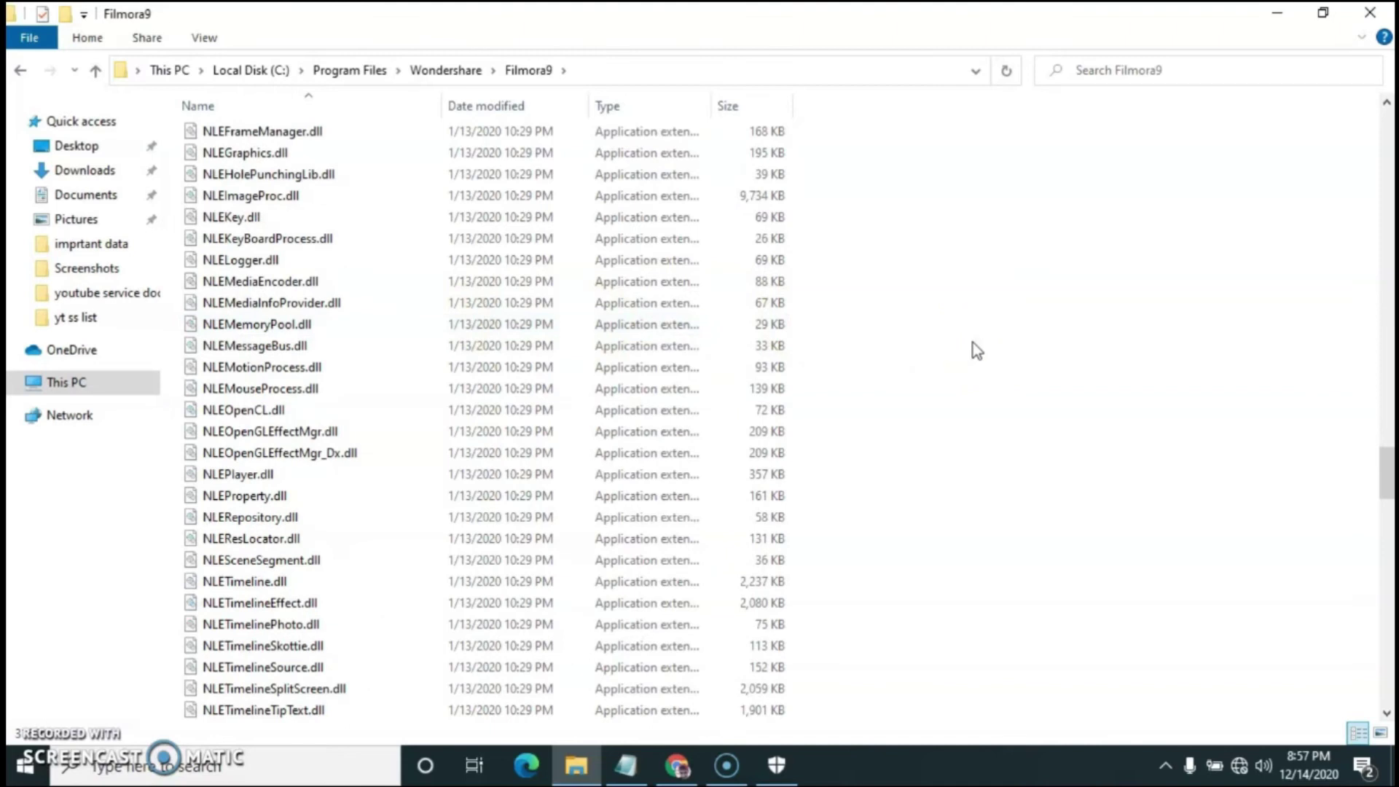
type("py")
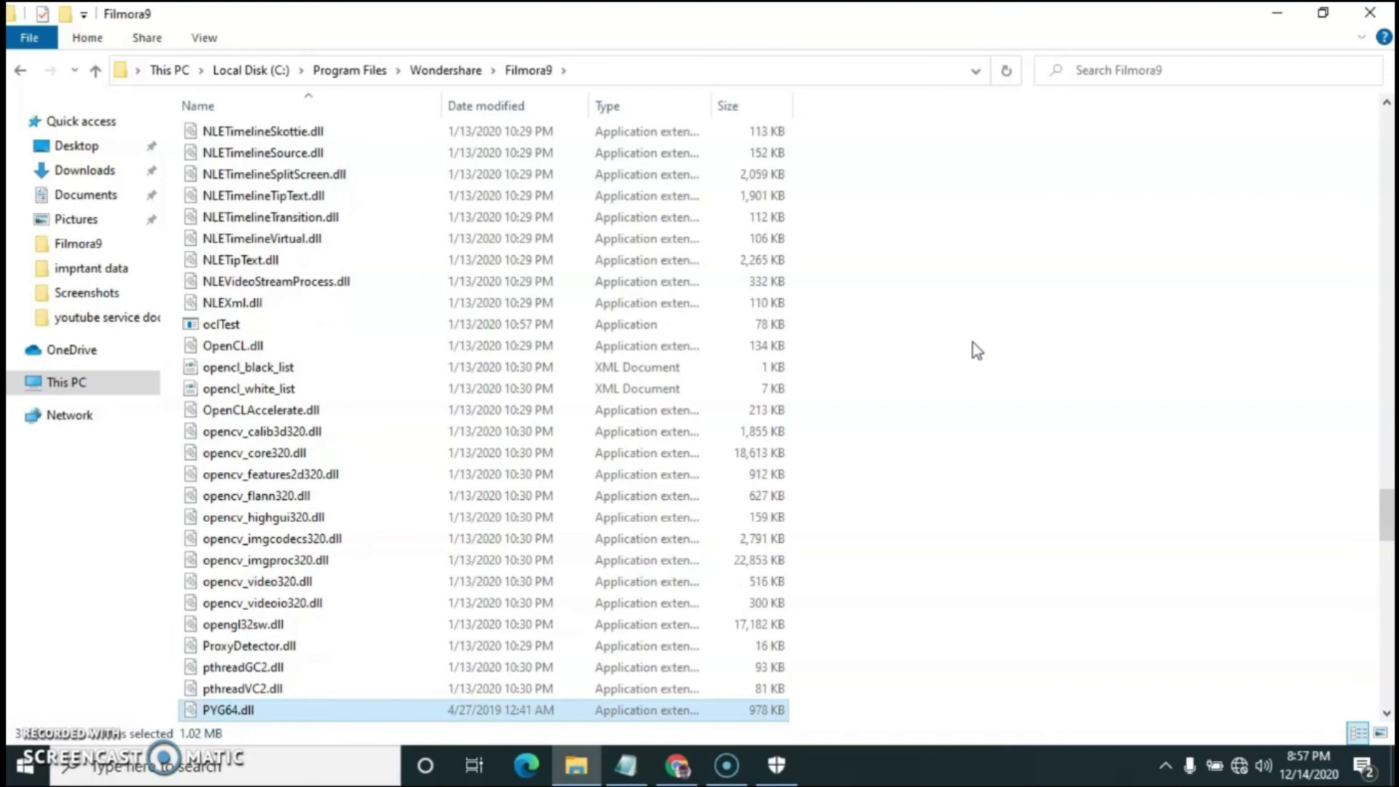
scroll(965, 342, "down", 6)
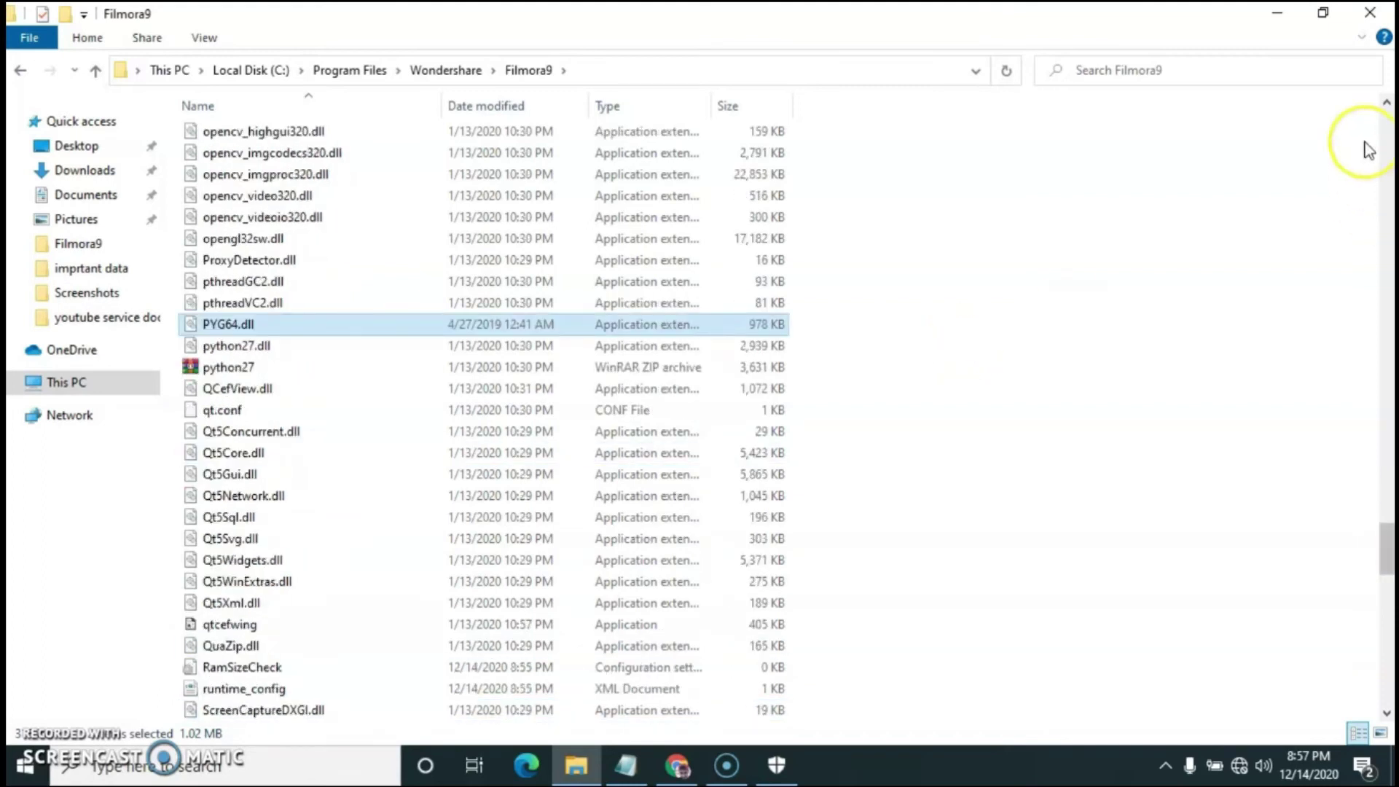
left_click(1370, 13)
right_click(749, 86)
left_click(802, 145)
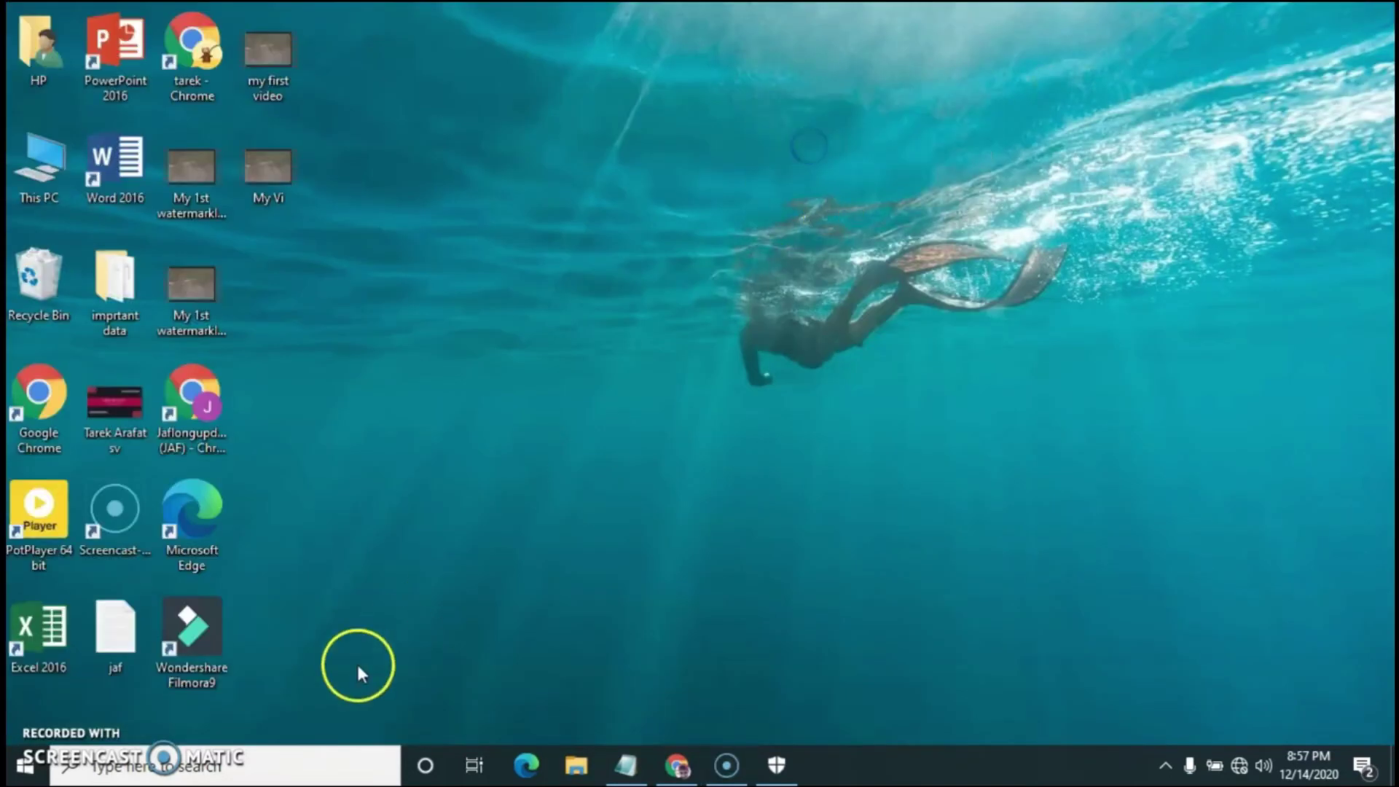
left_click_drag(303, 692, 163, 609)
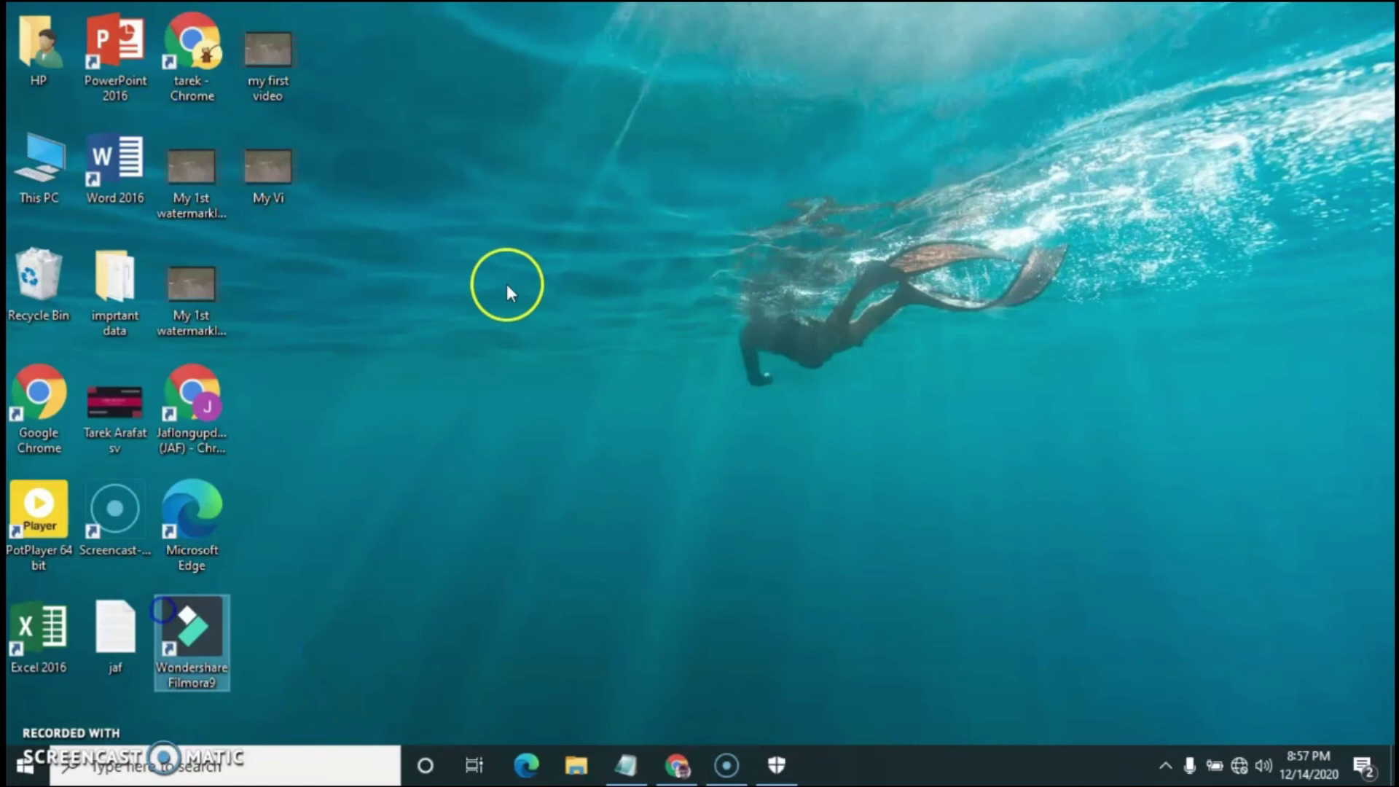
right_click(505, 284)
left_click(557, 321)
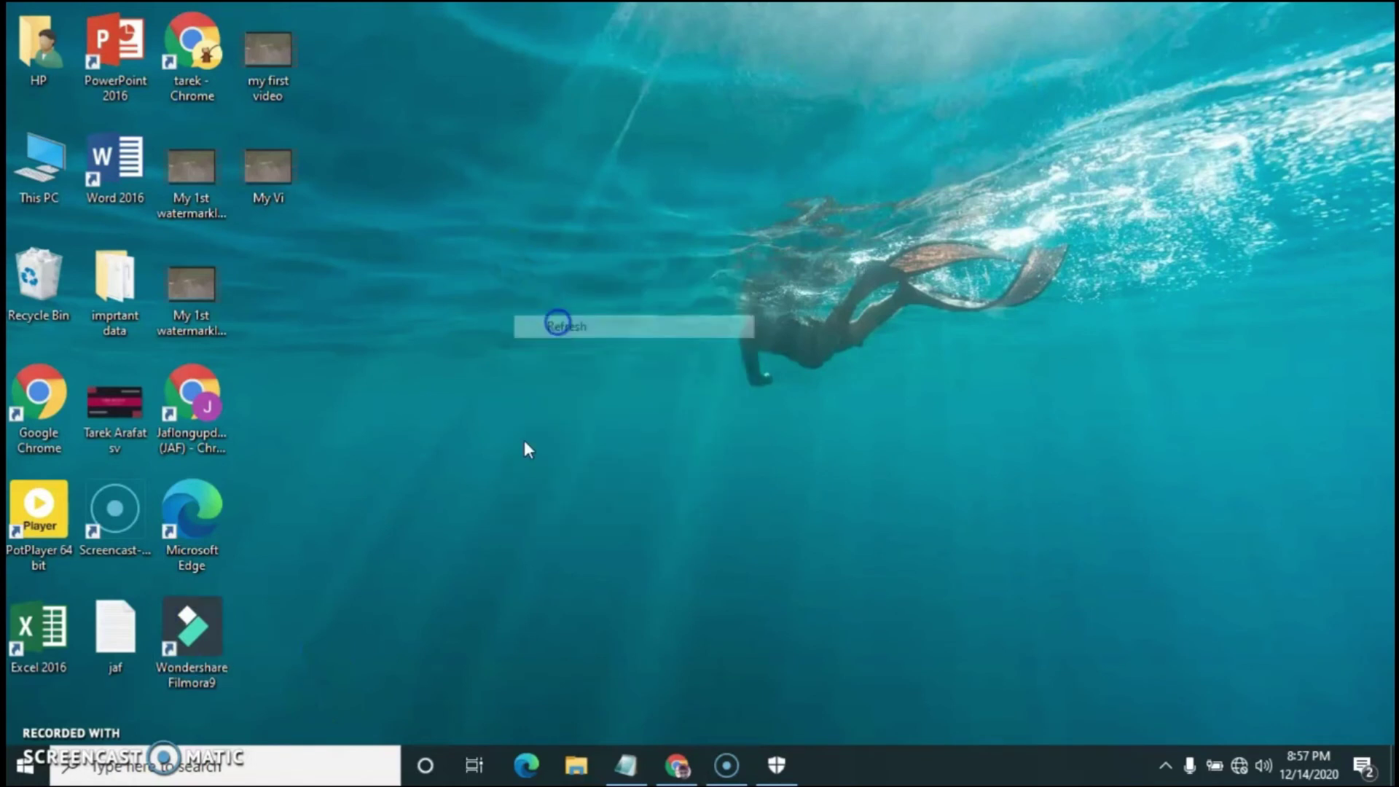
Step: Launch Filmora9 from the desktop, dismiss the patch splash window and start a new 16:9 project
double_click(193, 639)
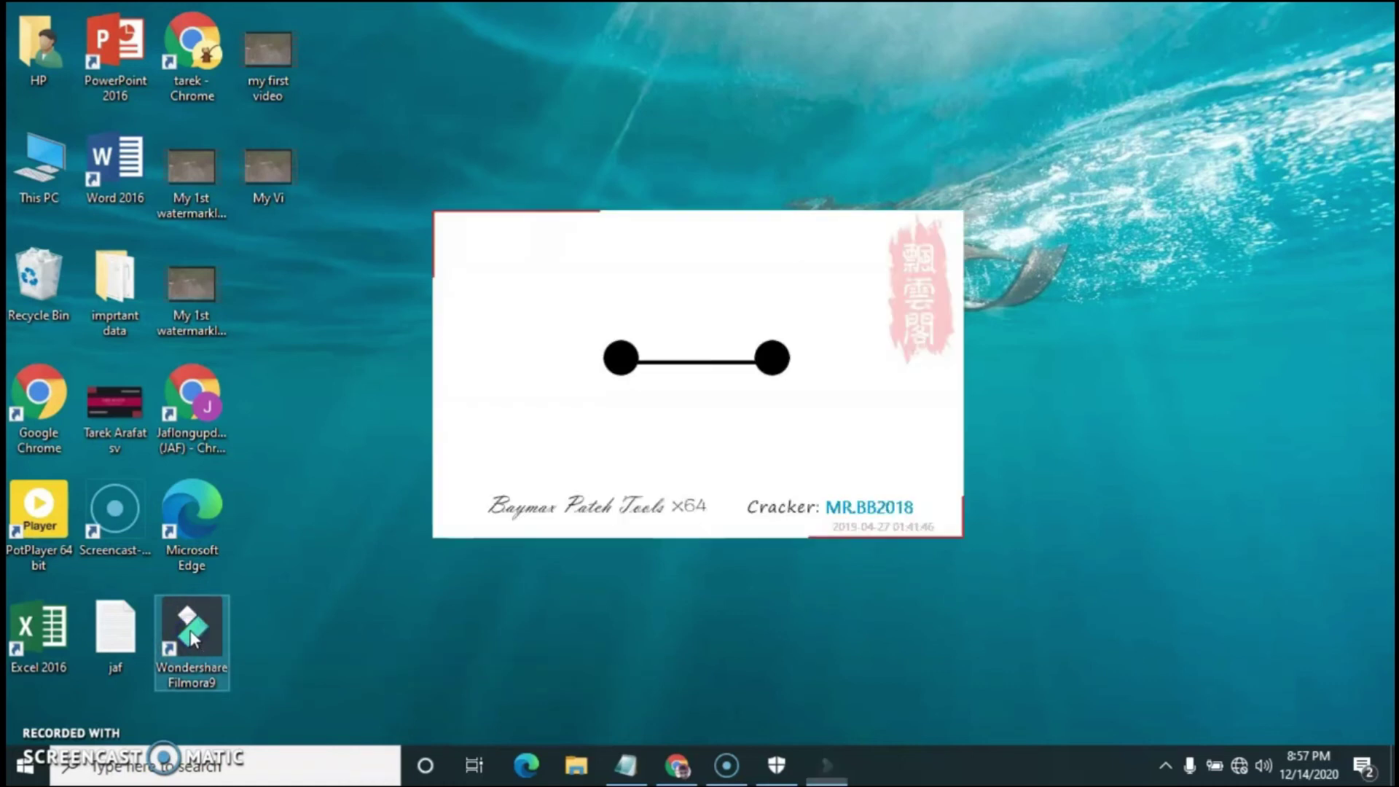
left_click(848, 499)
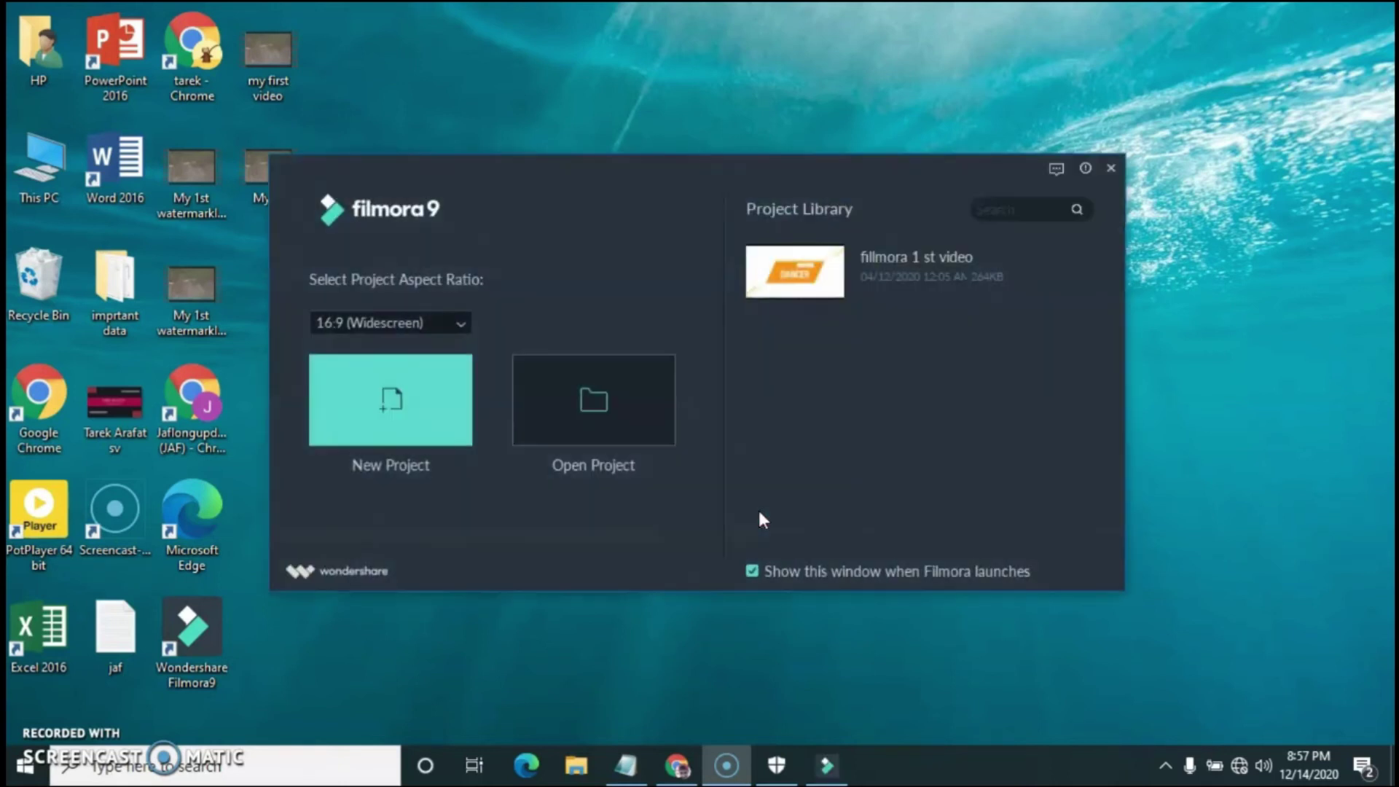
left_click_drag(710, 191, 694, 114)
left_click(406, 319)
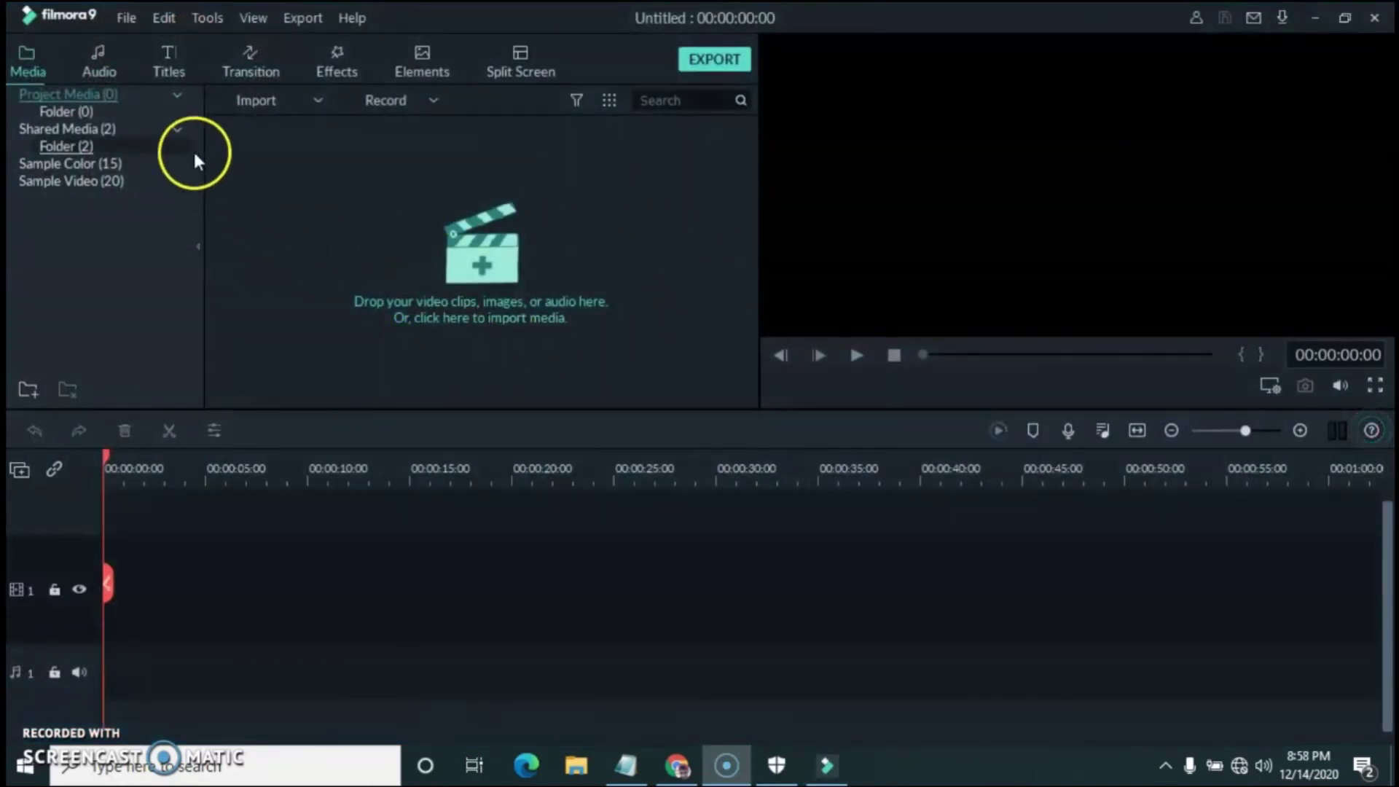
Step: Import the DRONE SHOT OF BEACH _ SEA SIDE VIEW IN SHORT VIDEO clip from Downloads into the project media
left_click(313, 102)
left_click(317, 124)
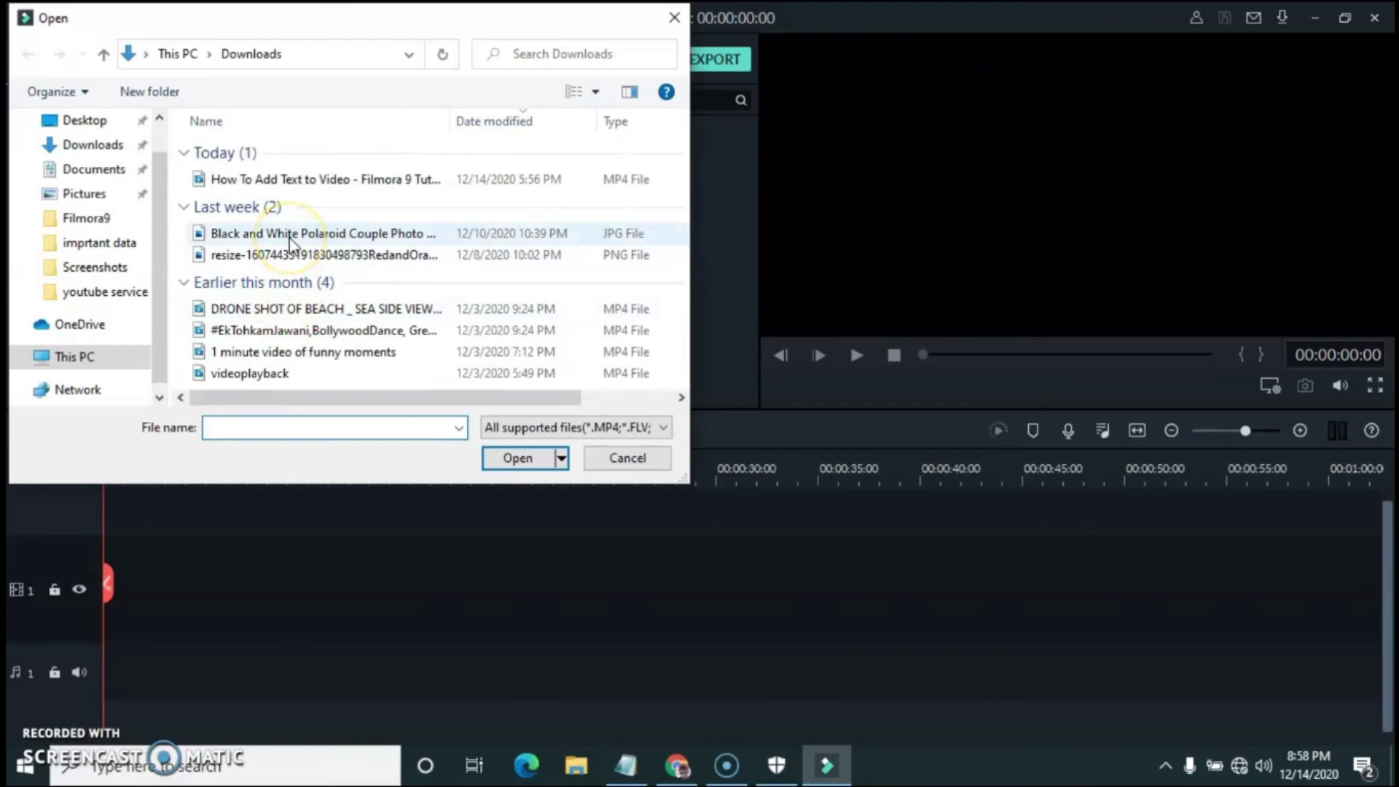
left_click(294, 308)
left_click(512, 460)
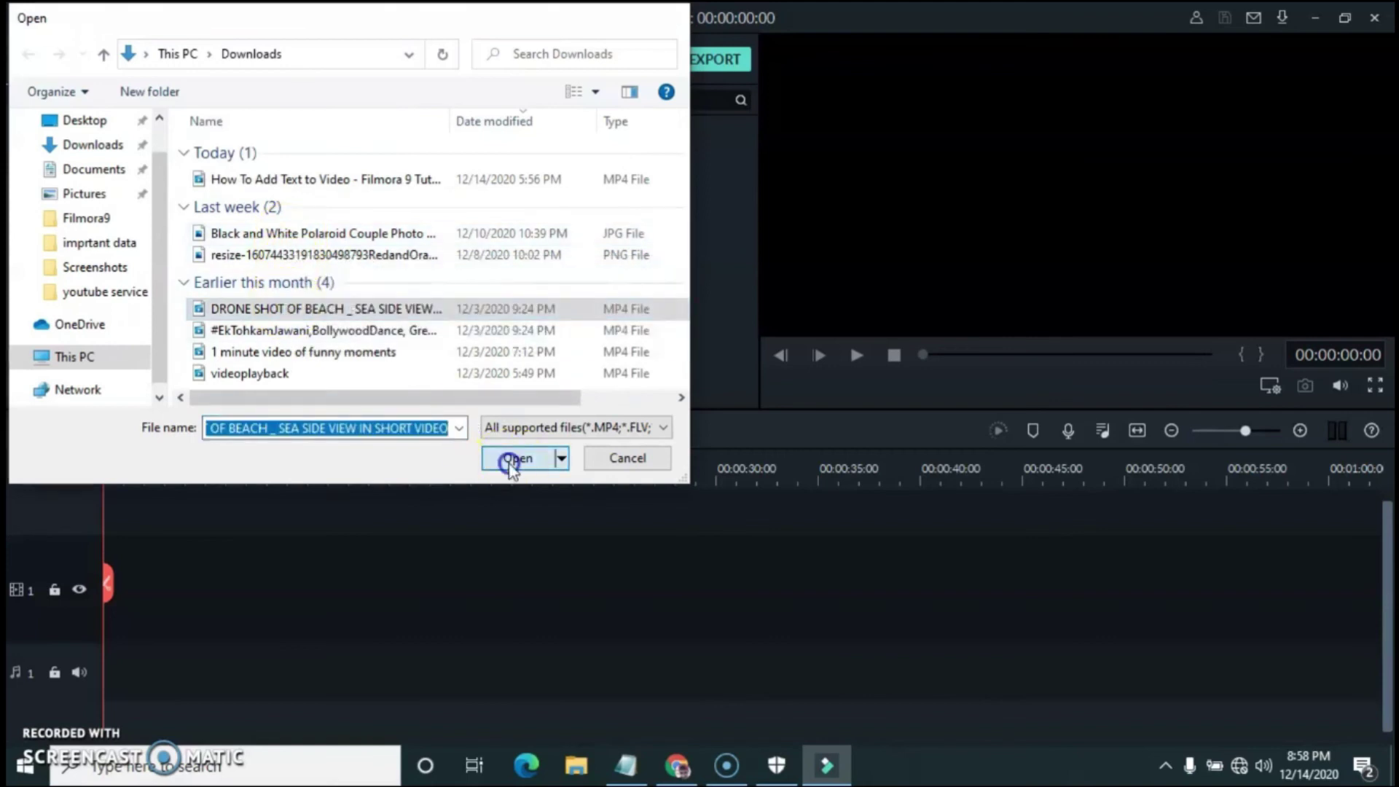
Step: Place the beach clip at the start of video track 1, matching the project to 1270 x 720 30fps, and raise its volume to 8.50 dB
mouse_move(337, 197)
left_click_drag(336, 188, 118, 561)
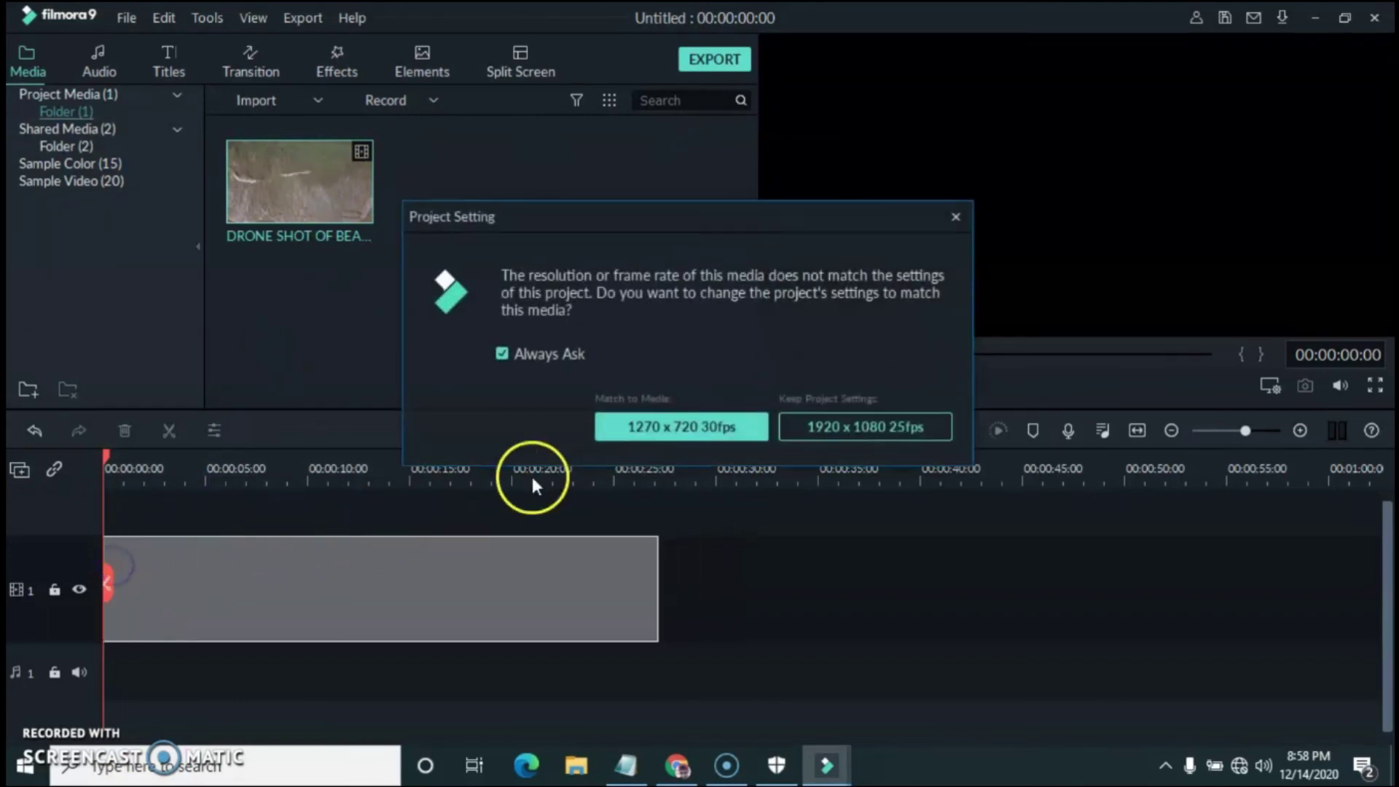
left_click(672, 419)
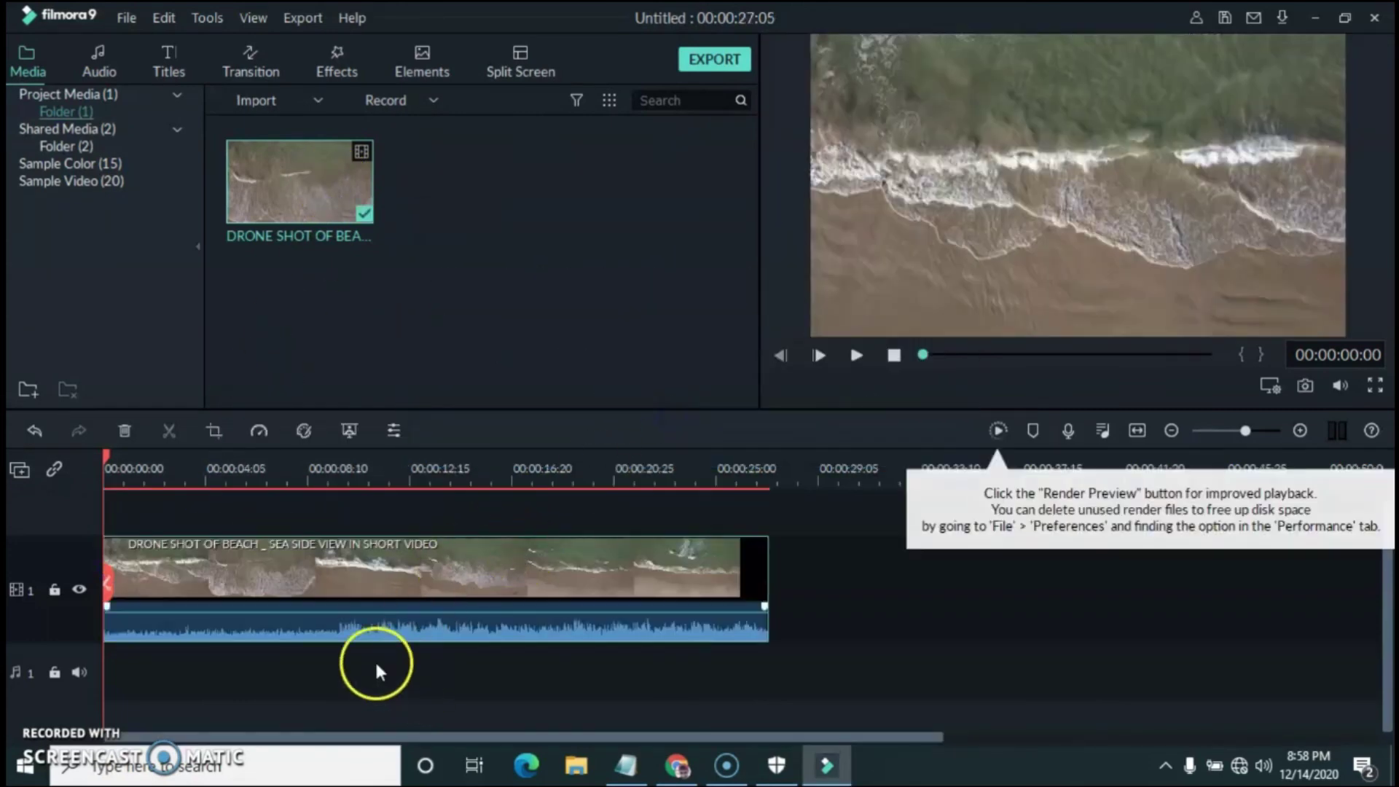
left_click(403, 637)
left_click_drag(415, 609, 431, 612)
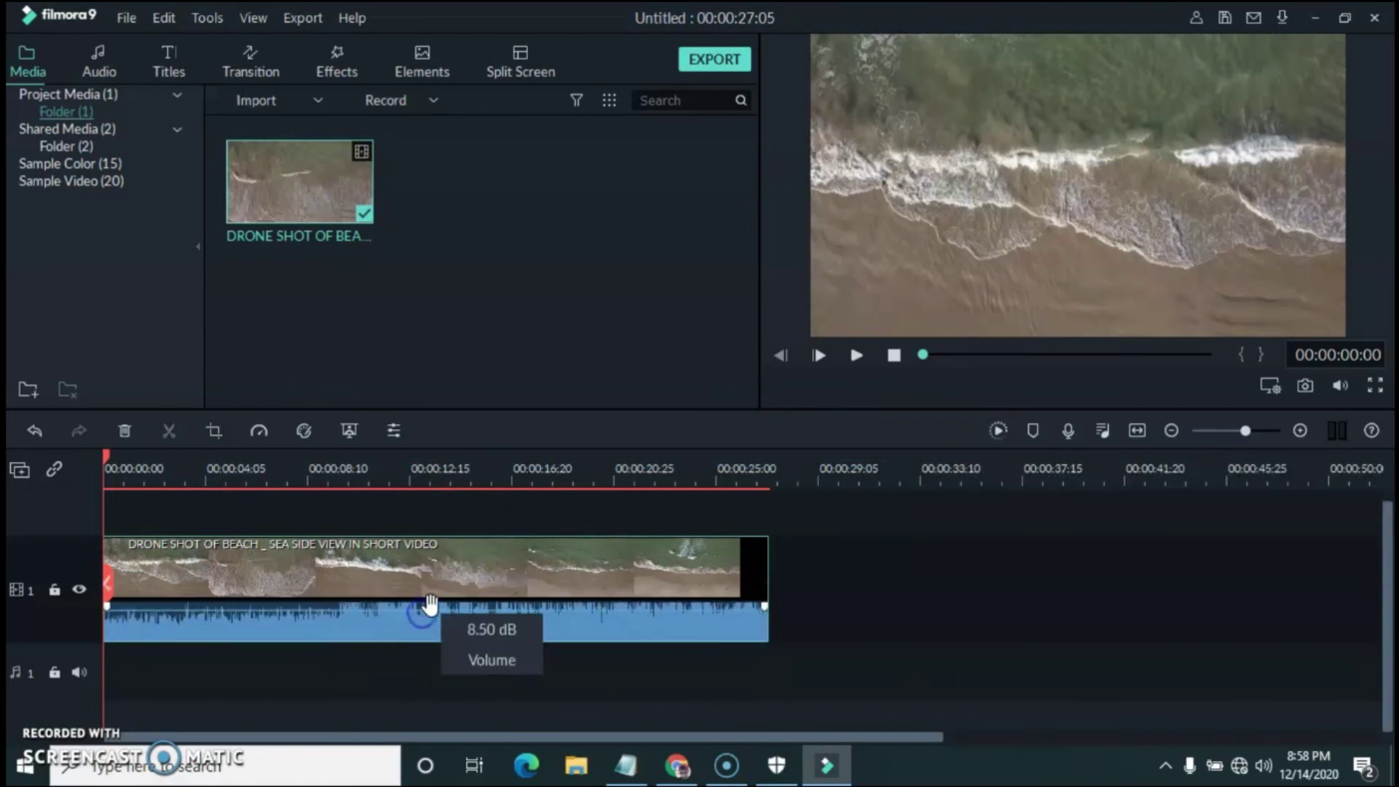
Step: Export the project to the Desktop as an MP4 named My Video
left_click(720, 66)
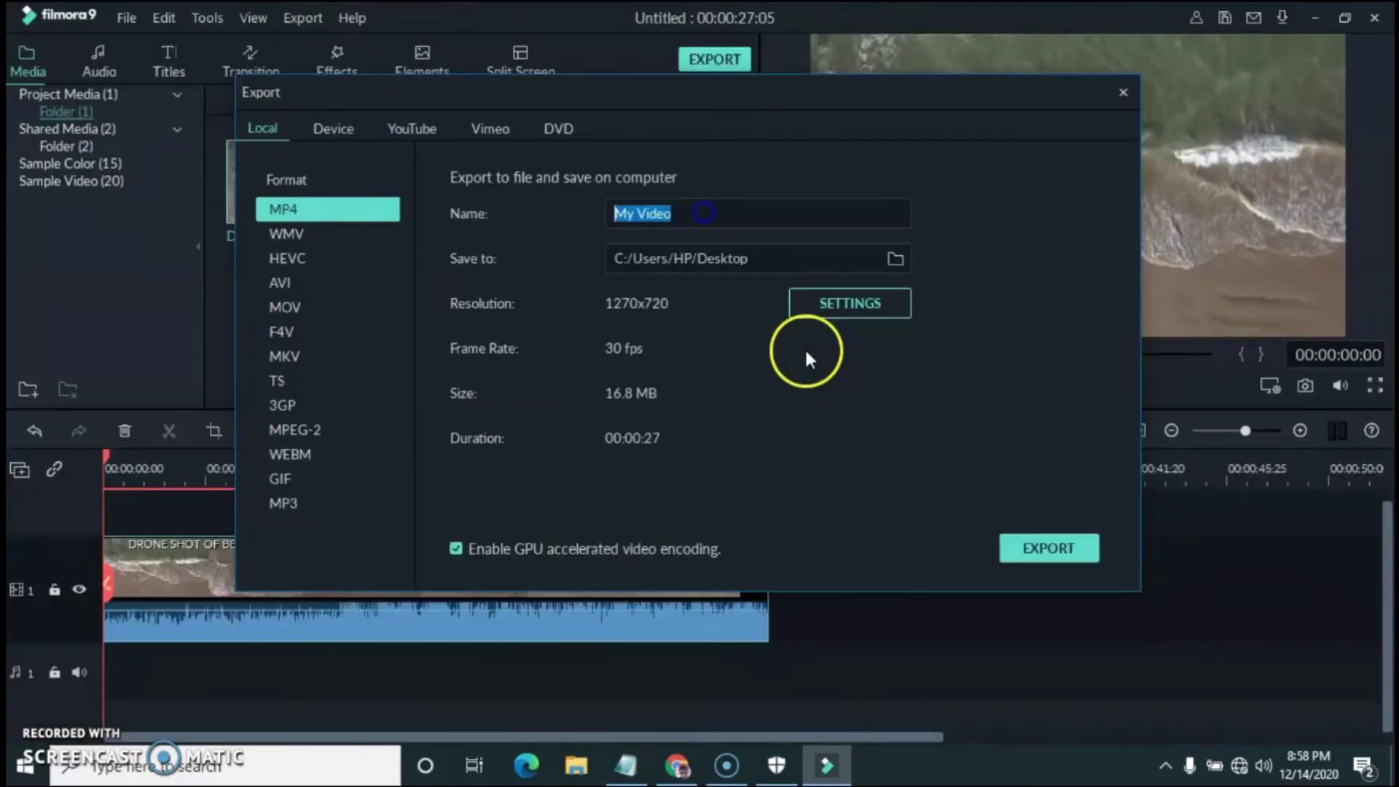
left_click(1057, 547)
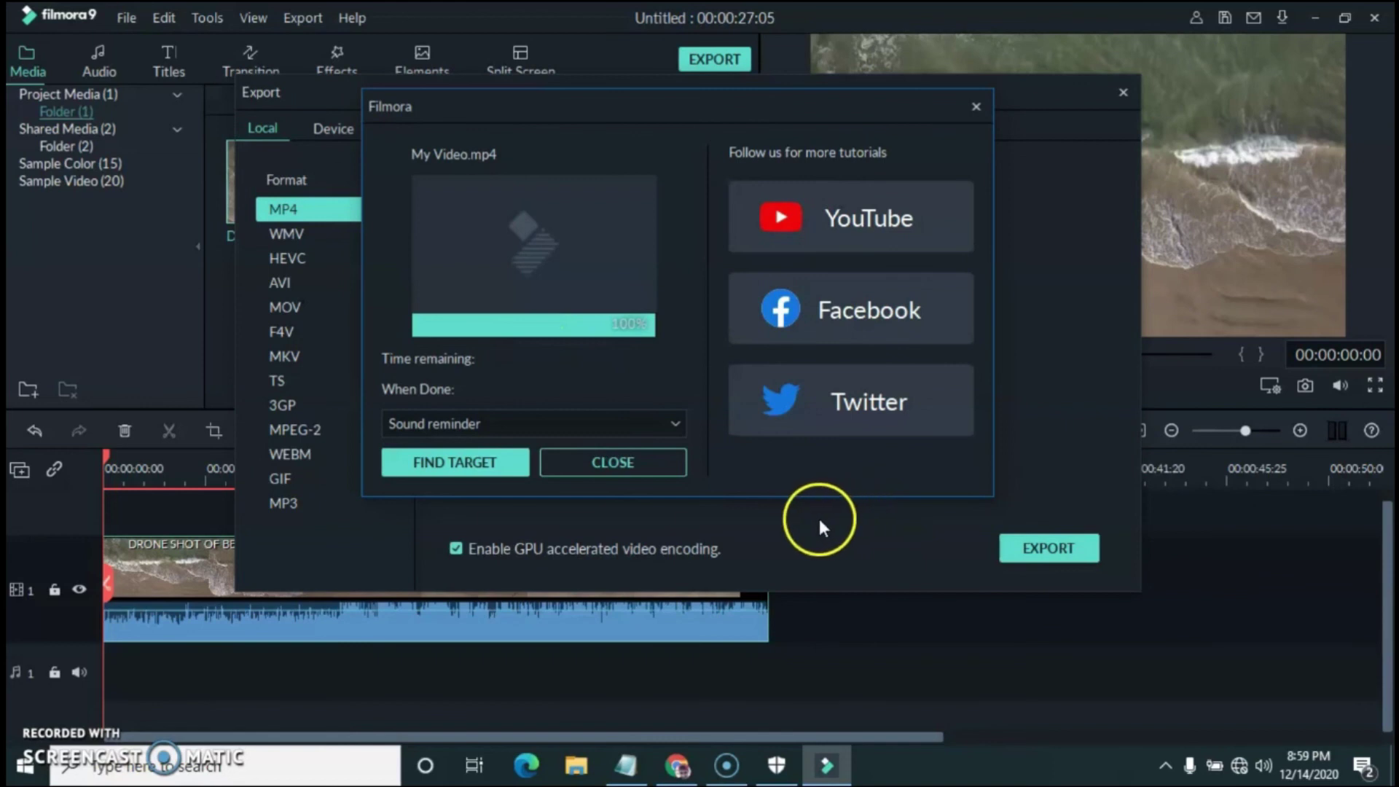
Step: Open the exported My Video file's location from the export dialog, refresh the Desktop folder's file list and close the folder window
left_click(482, 463)
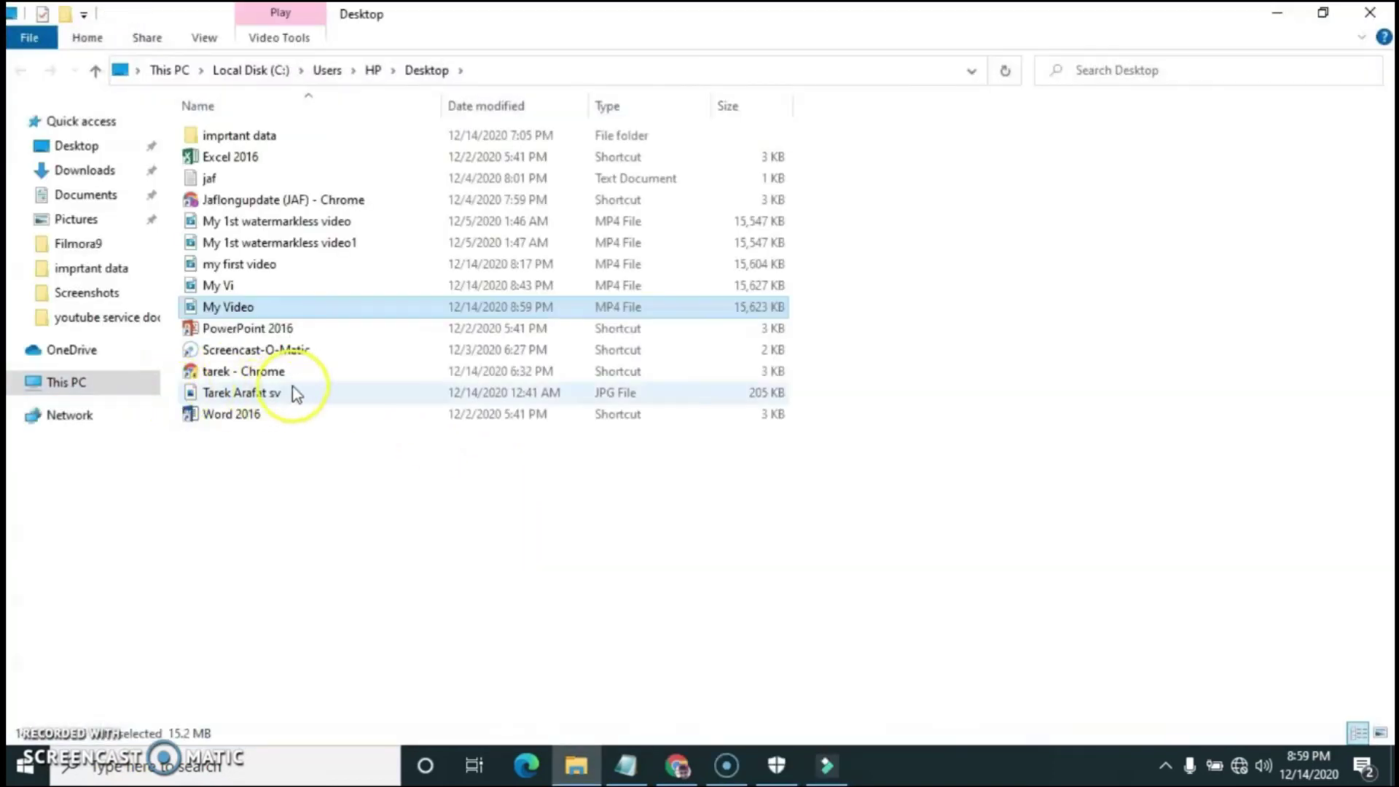
left_click_drag(277, 508, 290, 125)
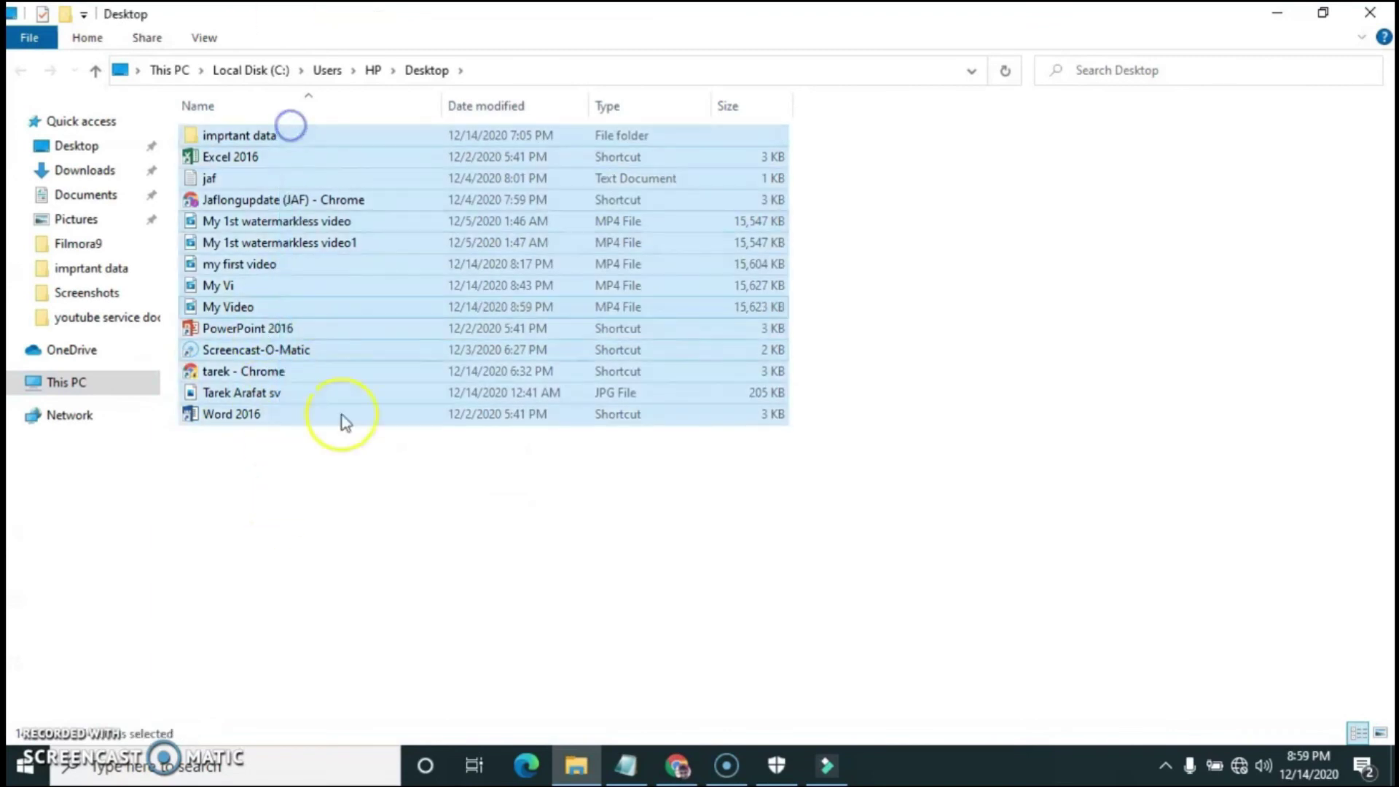
left_click(360, 506)
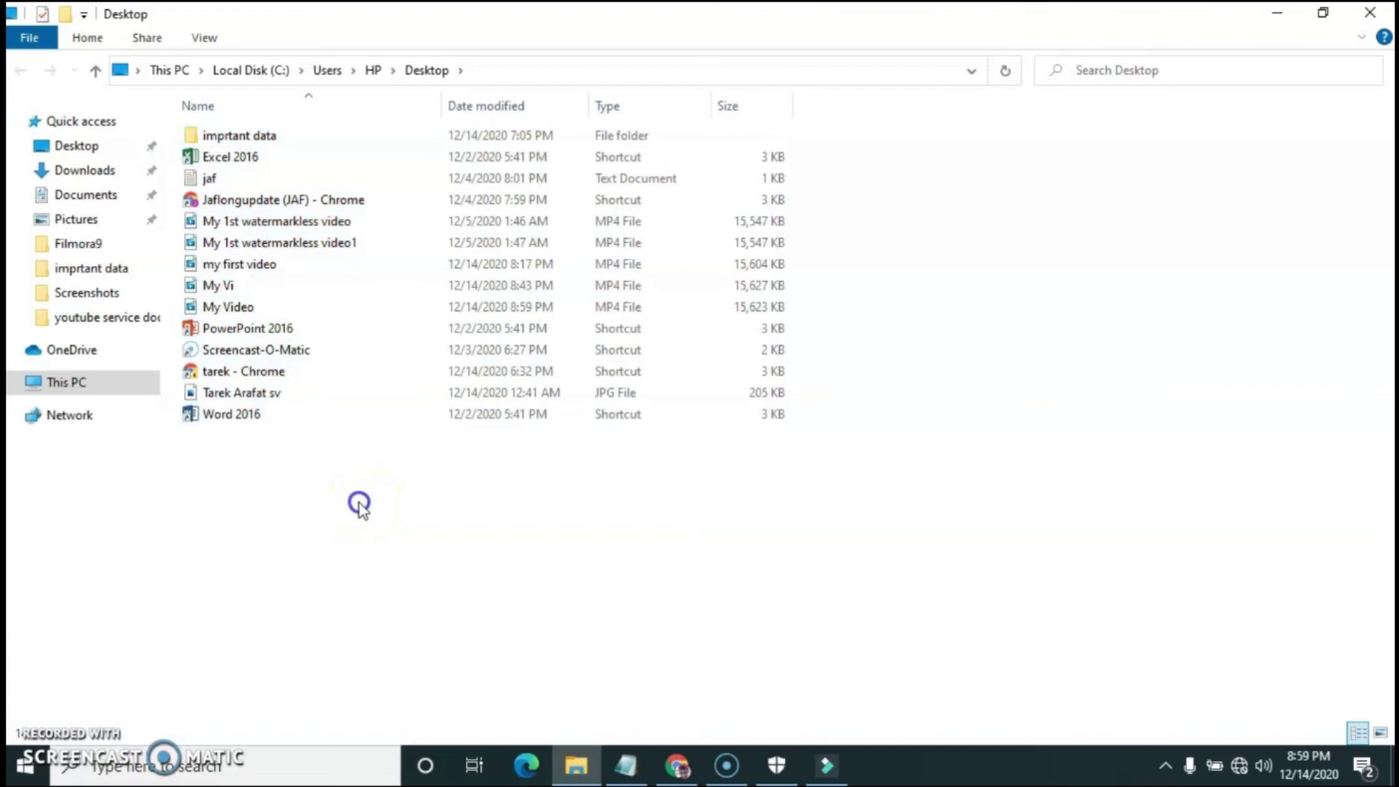
right_click(362, 503)
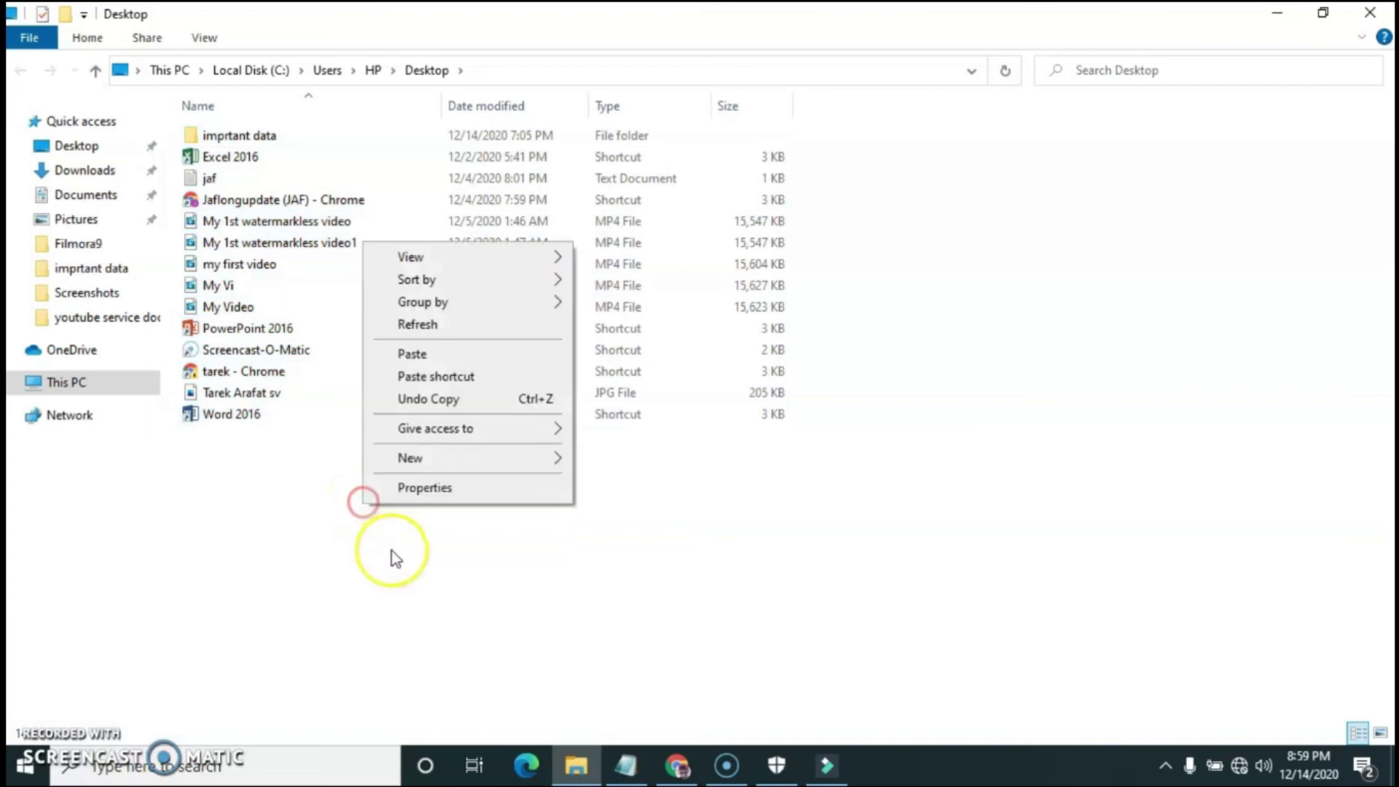
left_click(434, 327)
left_click(1370, 12)
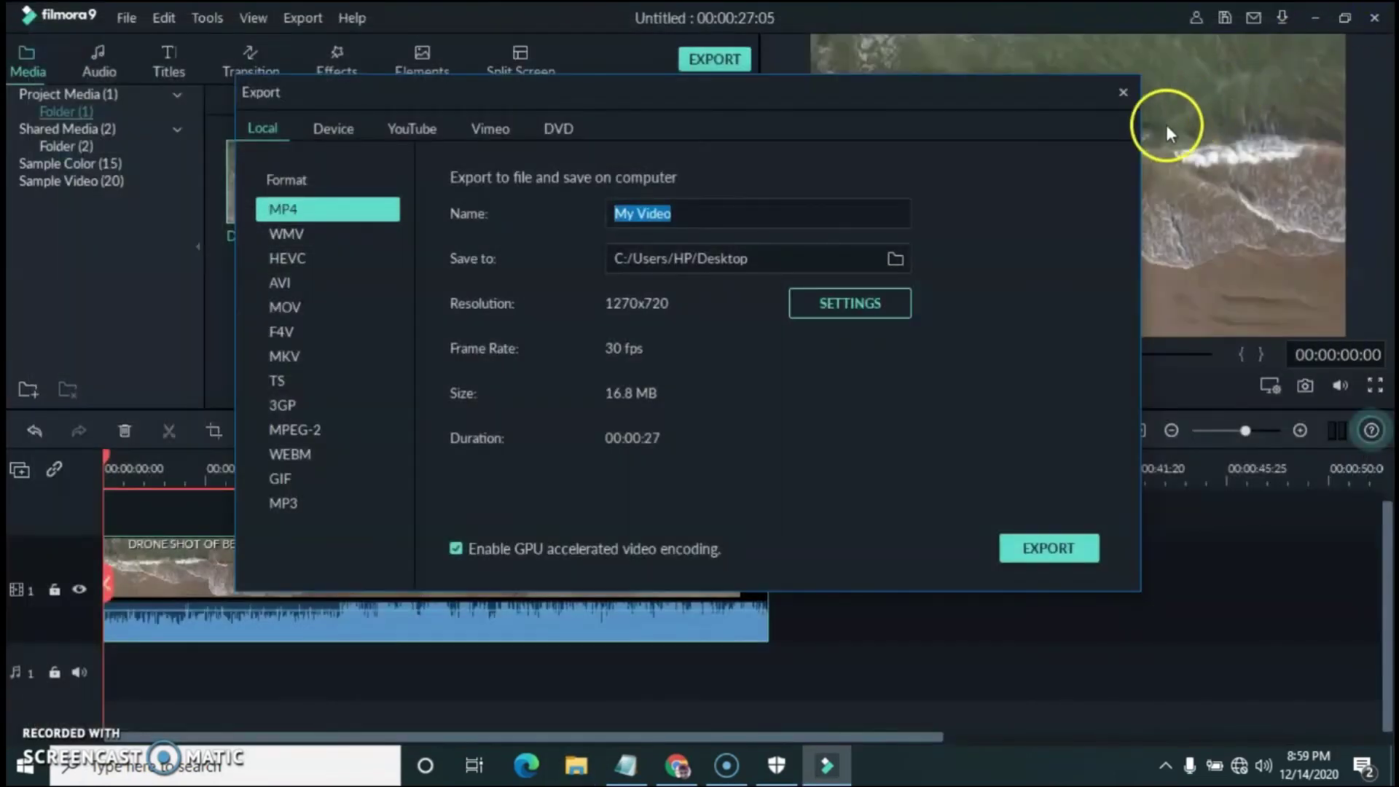
Step: Close the export settings and exit Filmora9 without saving the project changes
left_click(1125, 93)
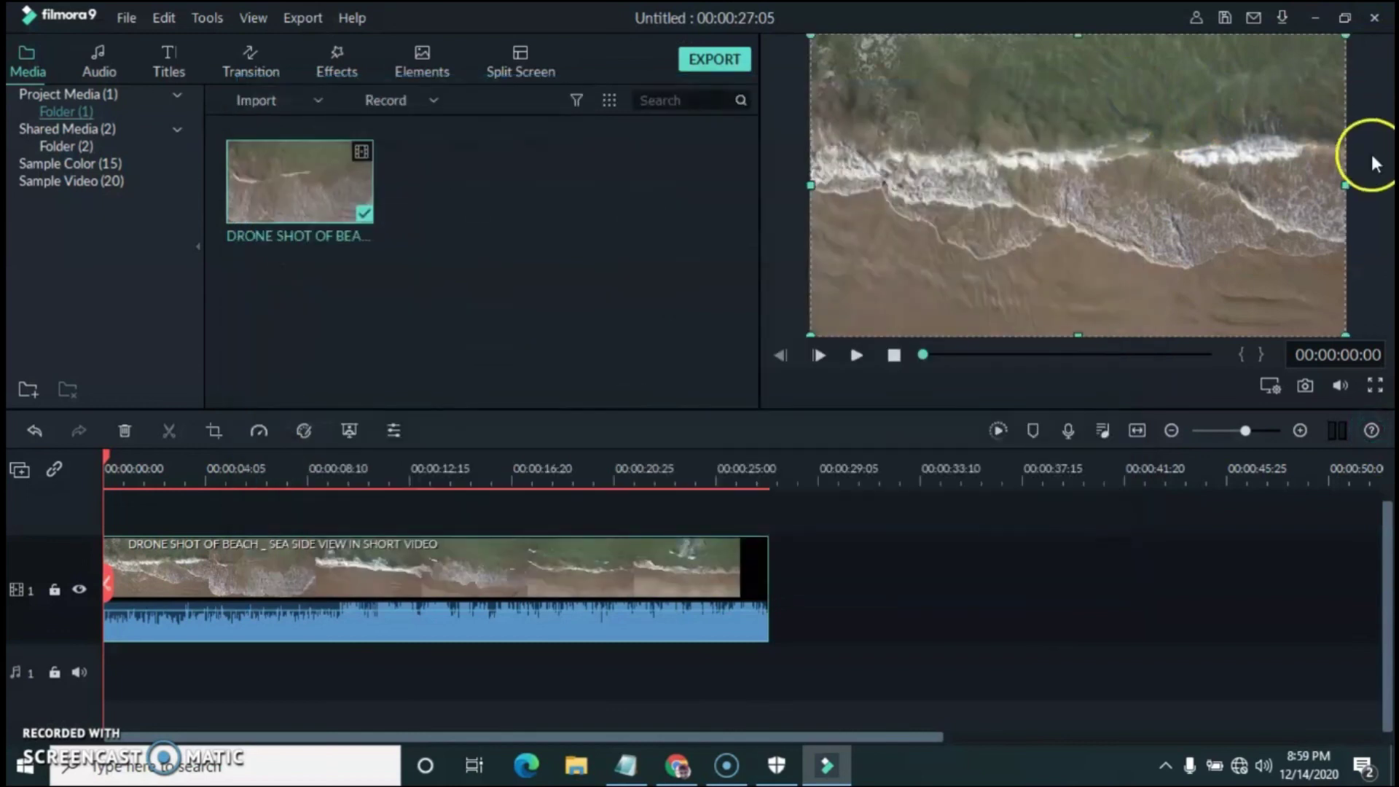
left_click(1374, 17)
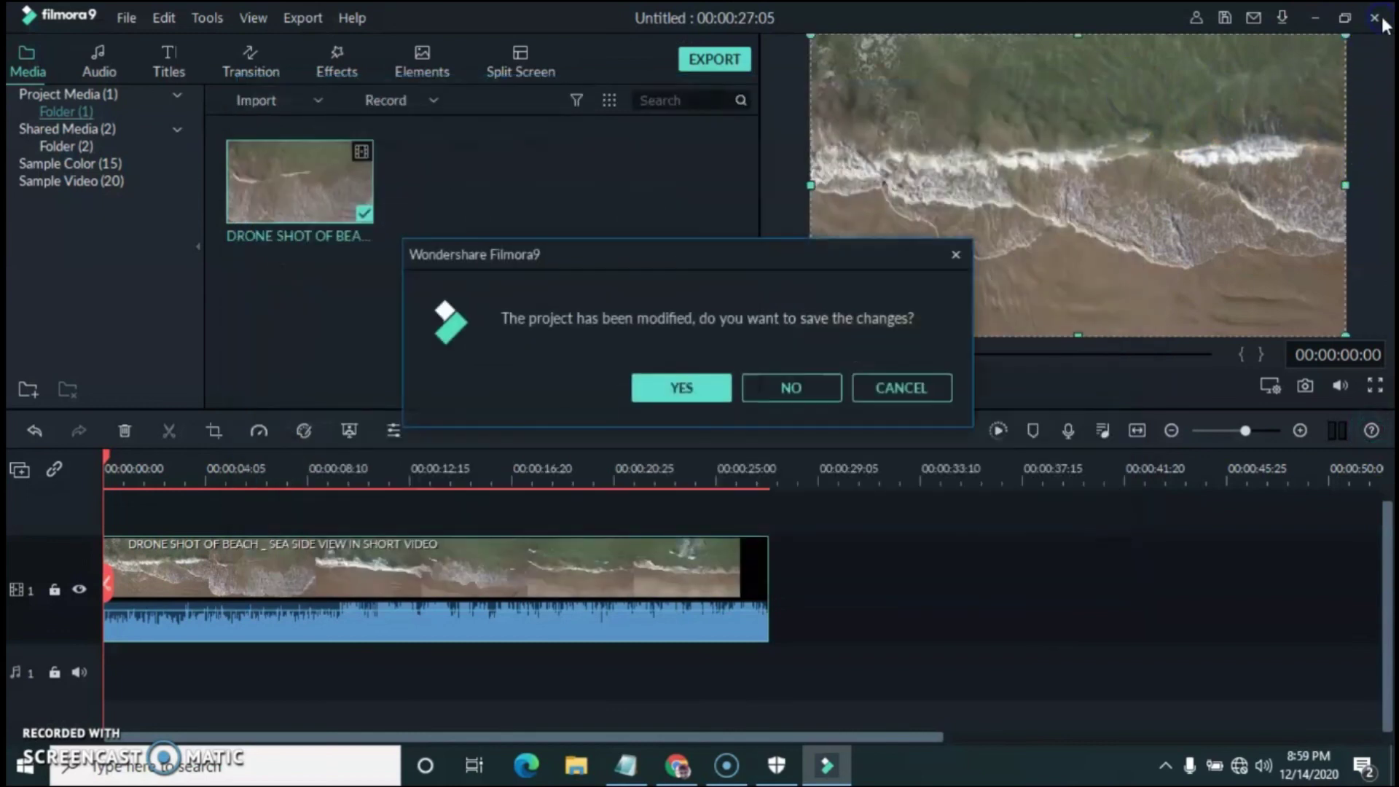
left_click(804, 395)
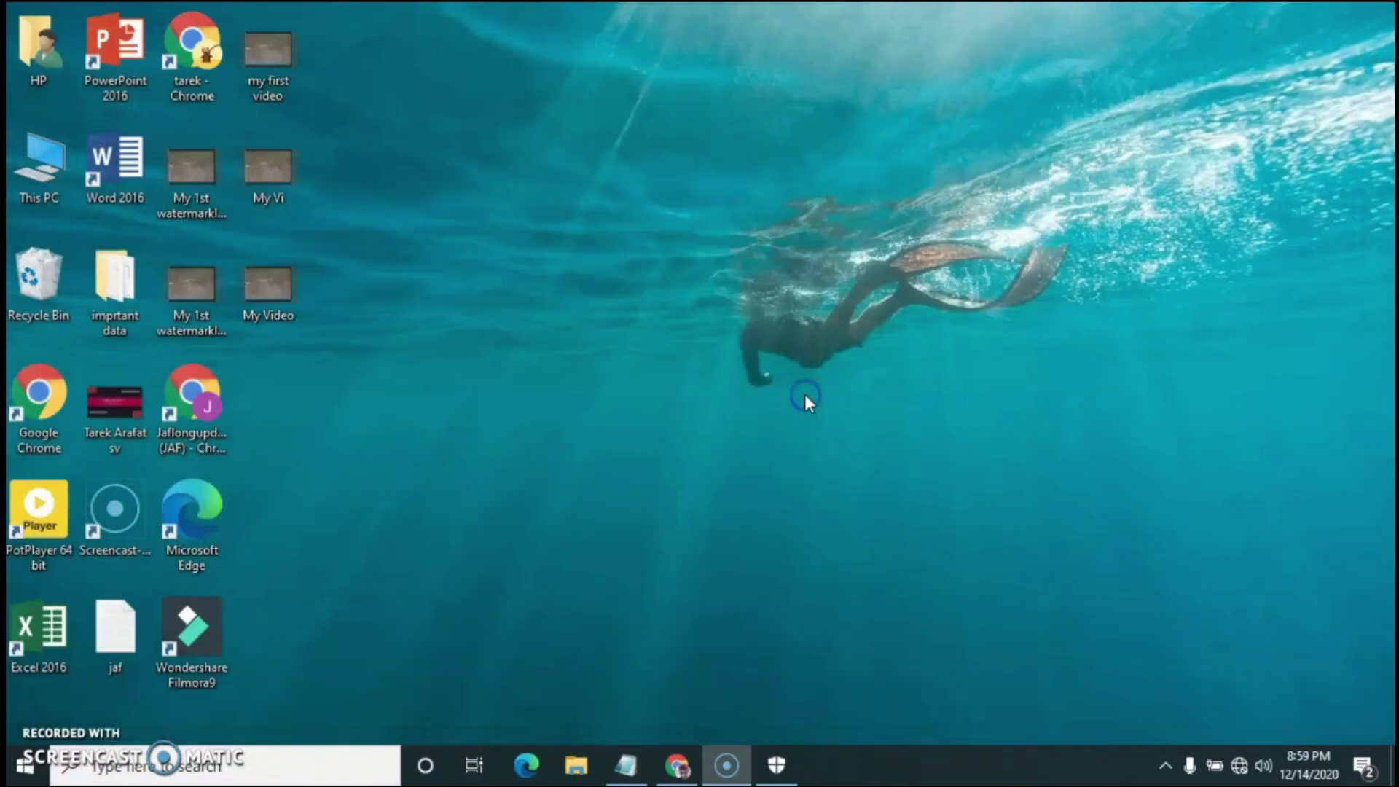
right_click(710, 112)
right_click(609, 55)
left_click(664, 115)
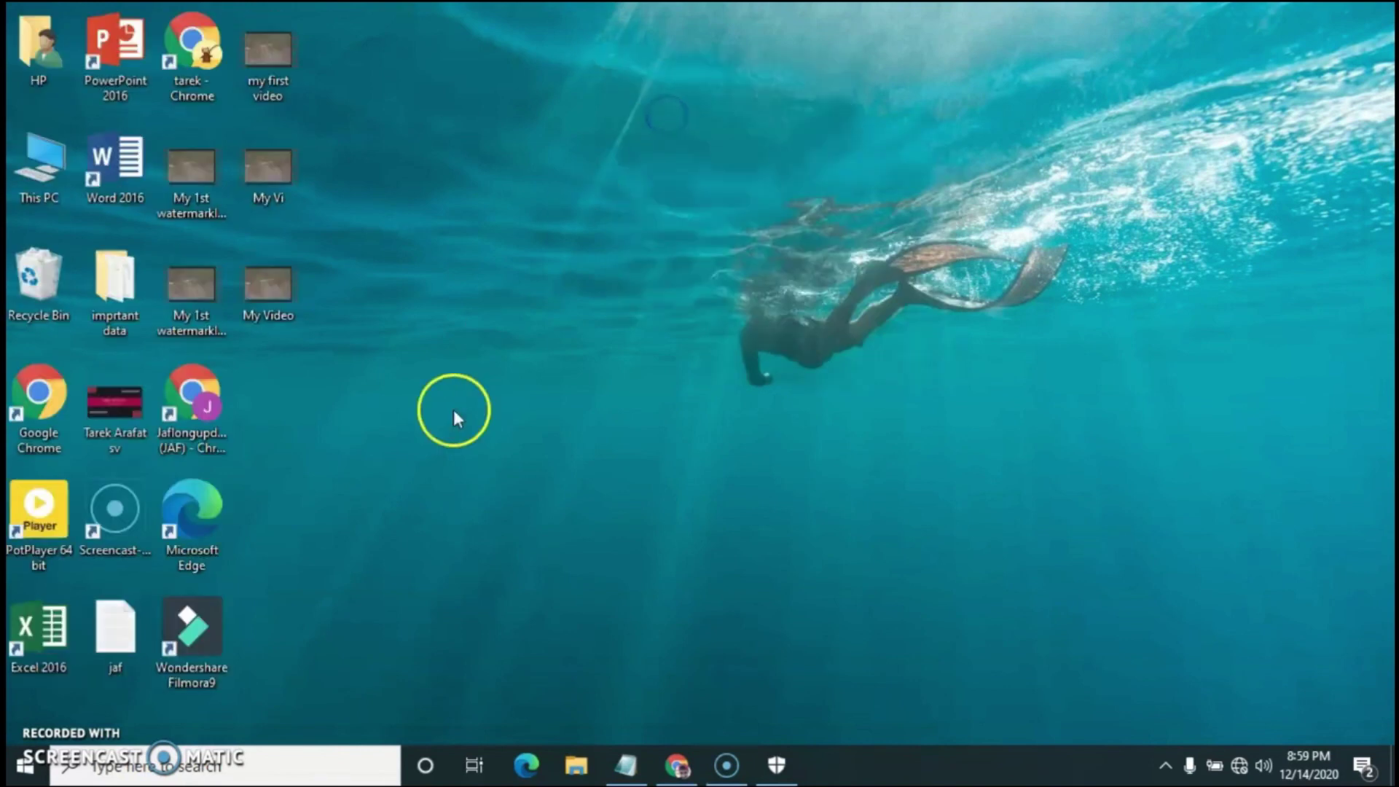